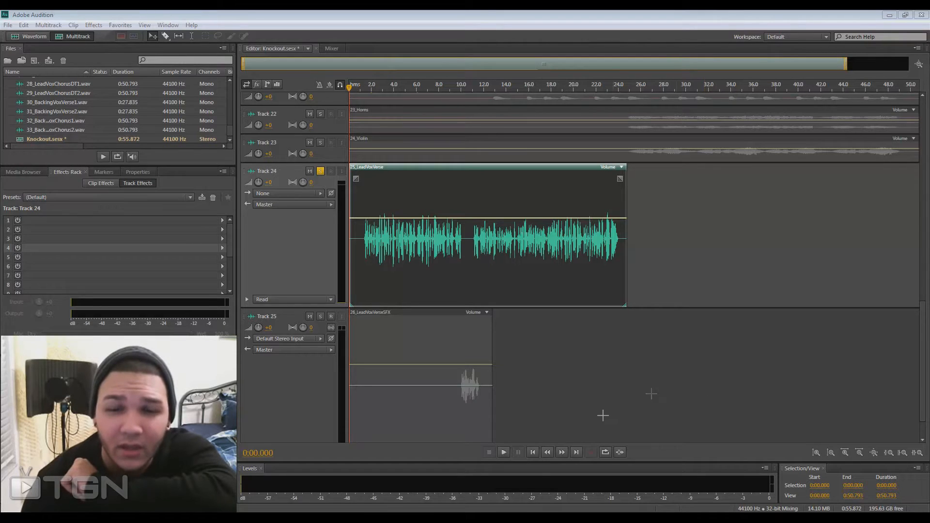
- Play back the soloed lead vocal on Track 24 from the start, and return the playhead to the beginning
left_click(532, 455)
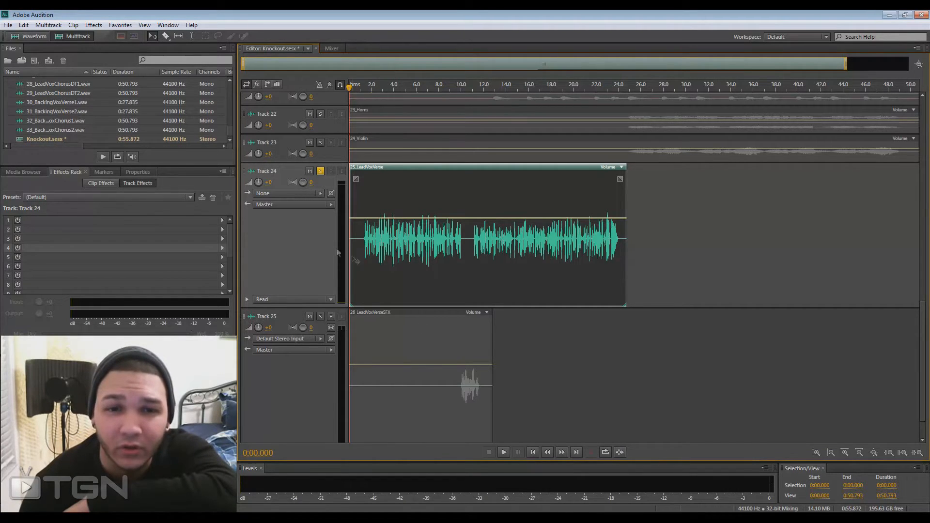
left_click(319, 128)
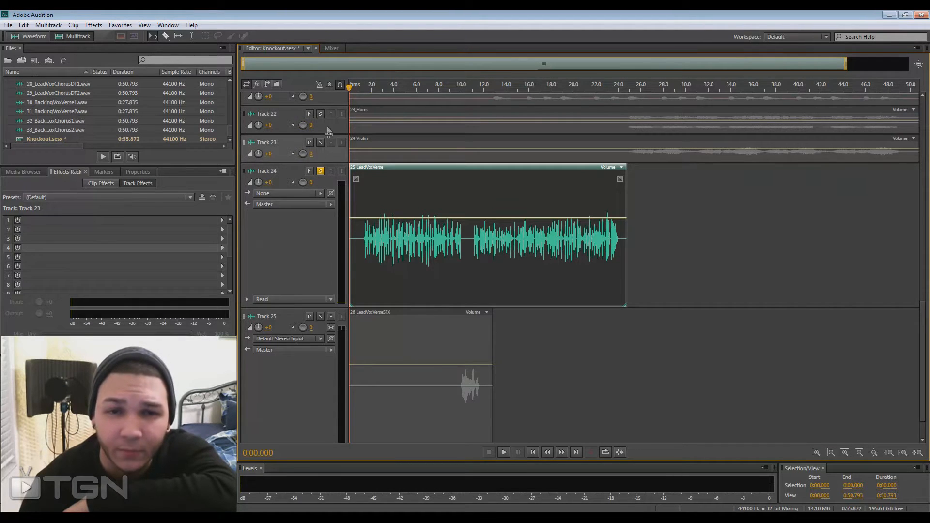
left_click(328, 266)
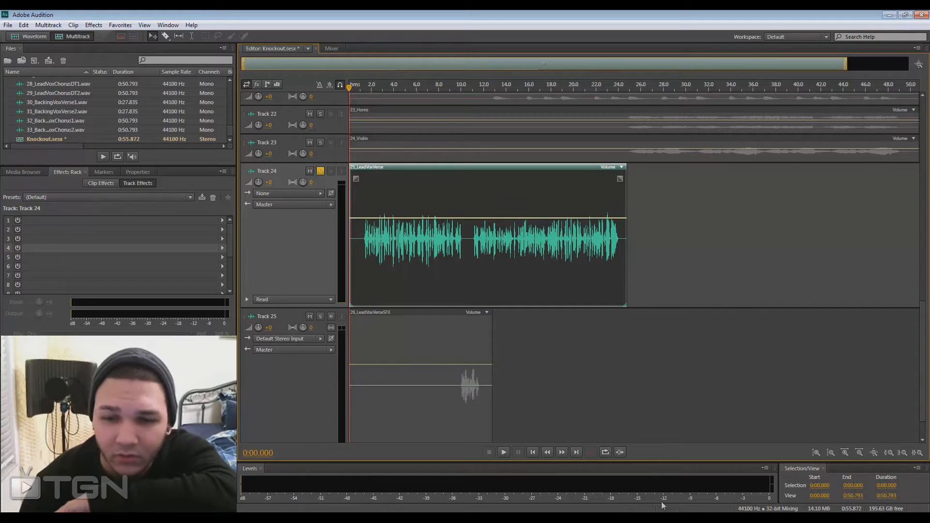
key("space")
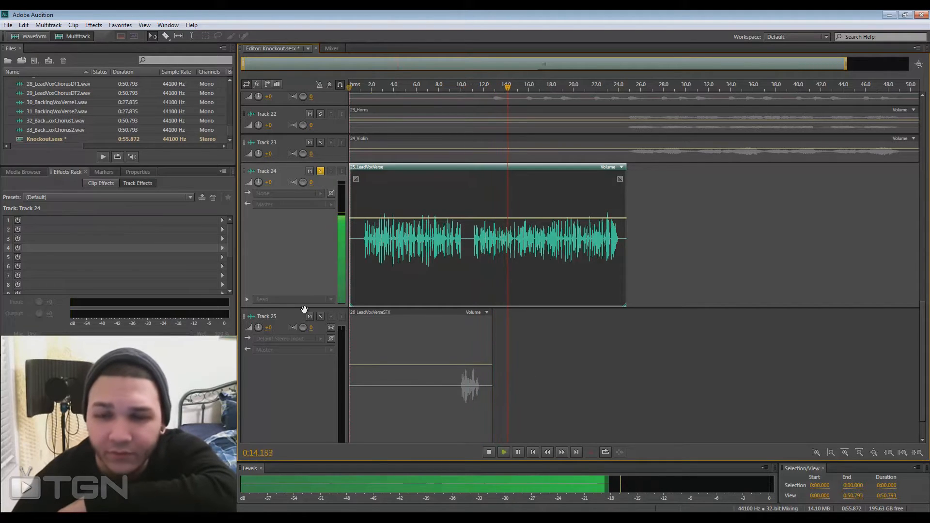
key("space")
left_click(532, 452)
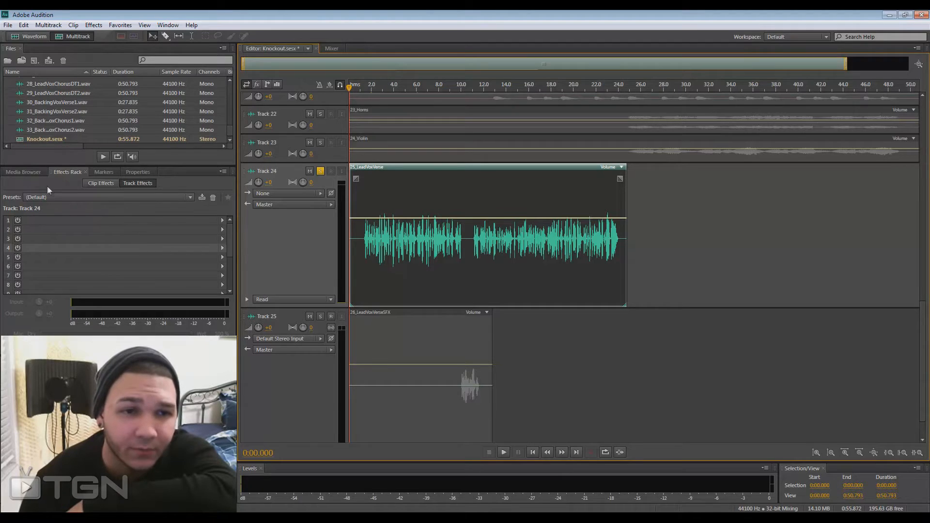
- Apply the Hip Hop Vocal Chain preset to Track 24's track effects
left_click(33, 173)
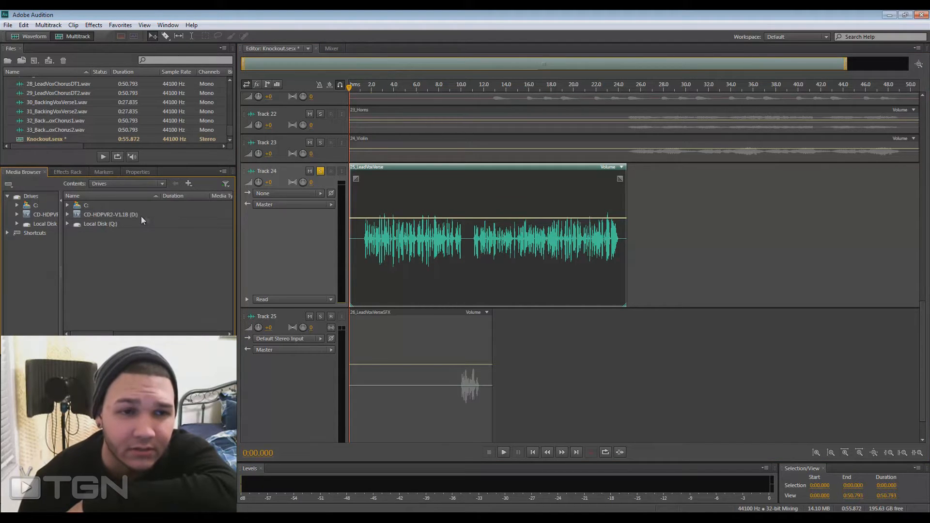
left_click(71, 174)
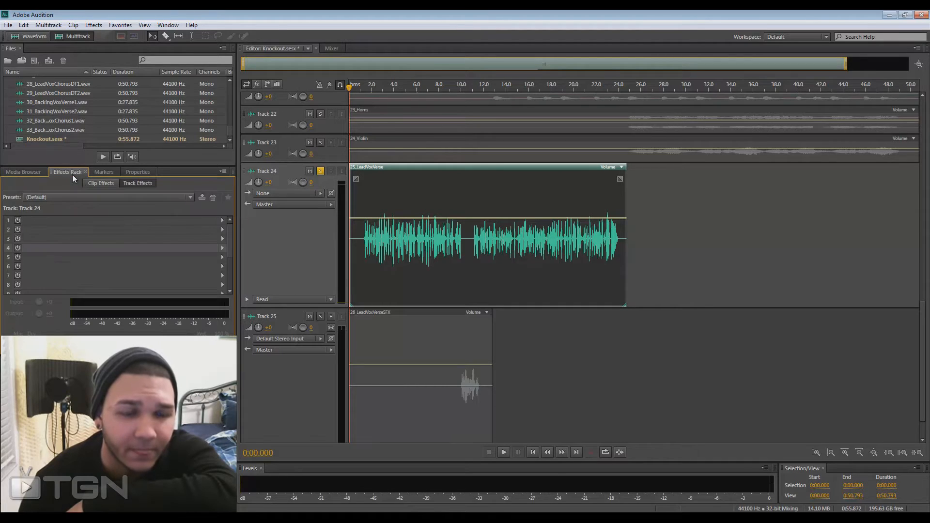
scroll(228, 265, "down", 2)
scroll(228, 269, "down", 2)
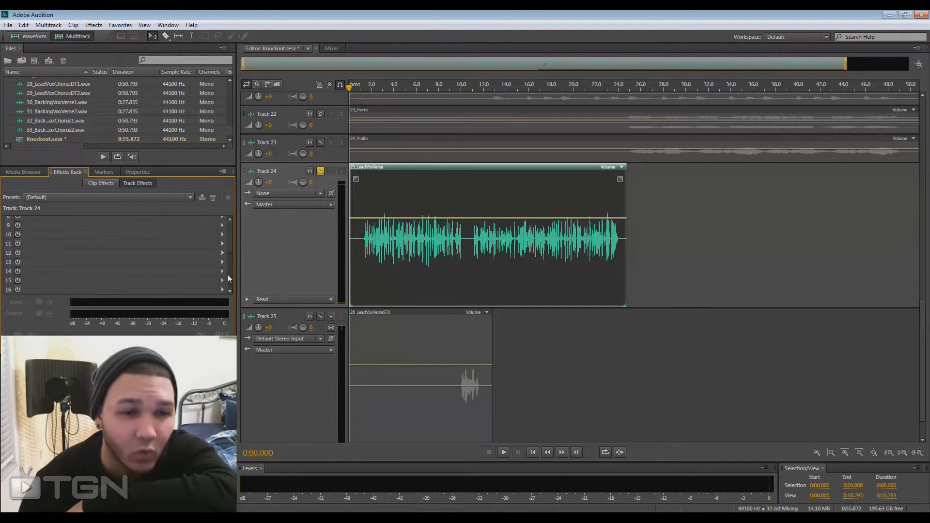
left_click_drag(228, 278, 230, 238)
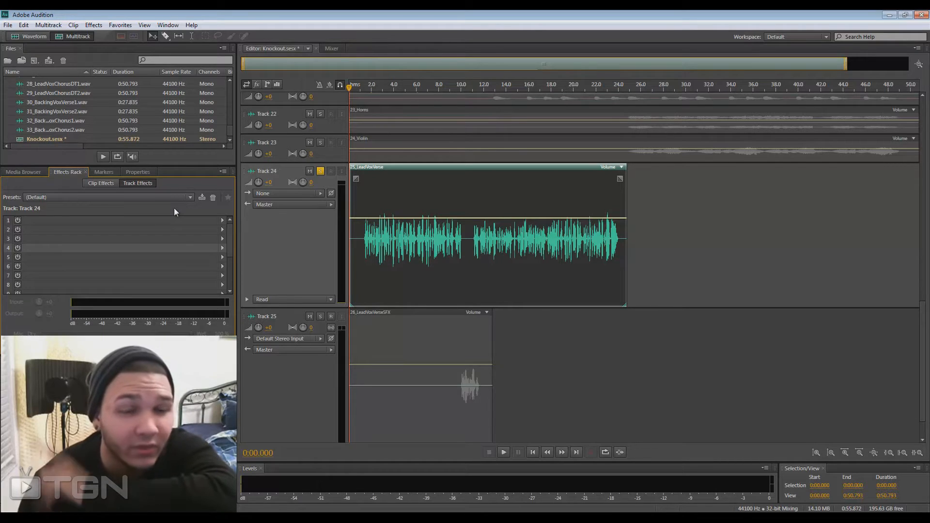
left_click(188, 198)
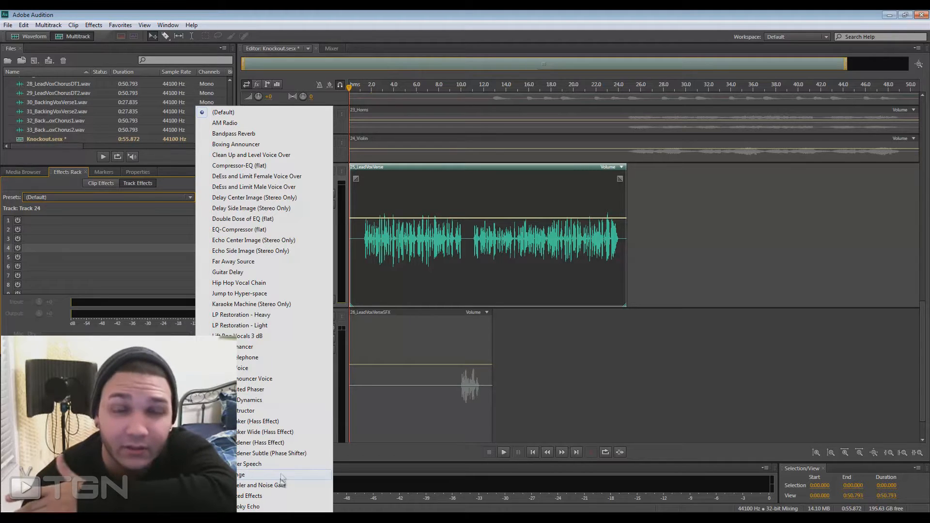
left_click(252, 285)
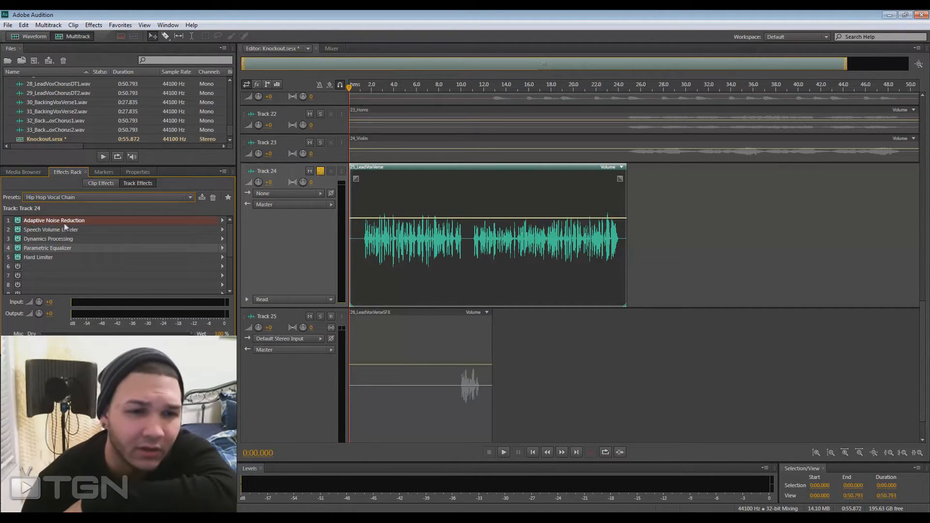
- Examine the settings of the Adaptive Noise Reduction effect on Track 24, and close its dialog
double_click(85, 220)
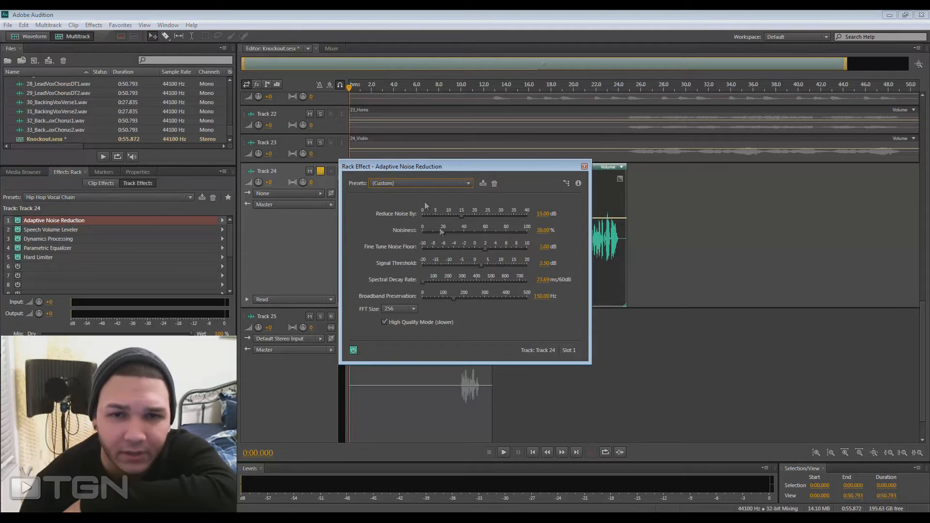
left_click_drag(407, 165, 690, 147)
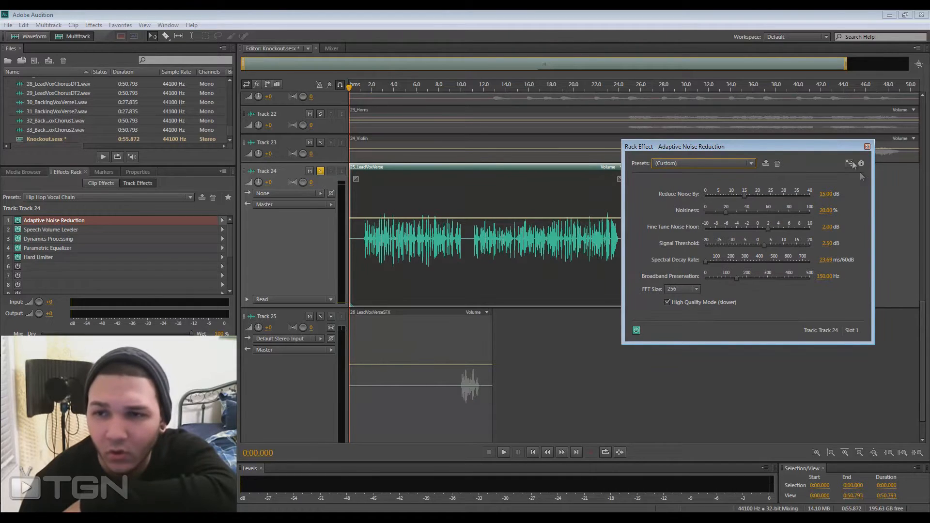
left_click(866, 146)
left_click(28, 222)
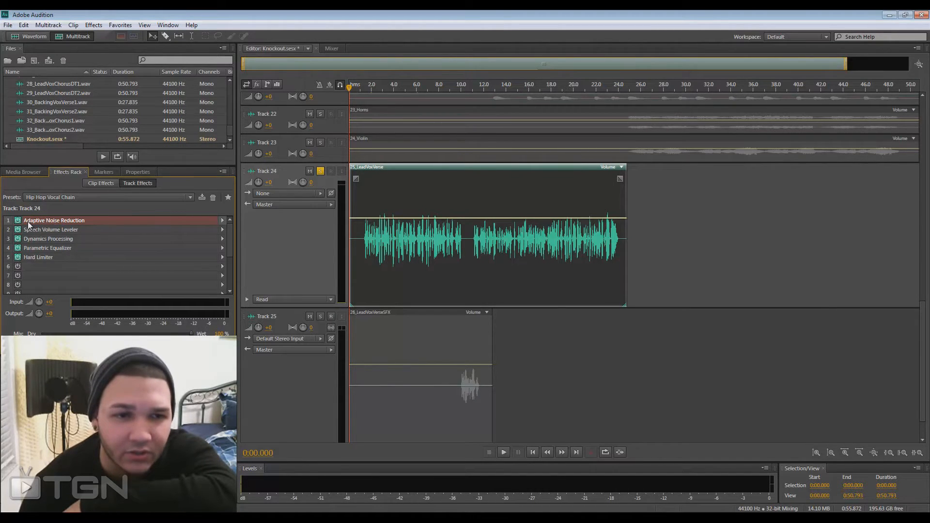
left_click(212, 197)
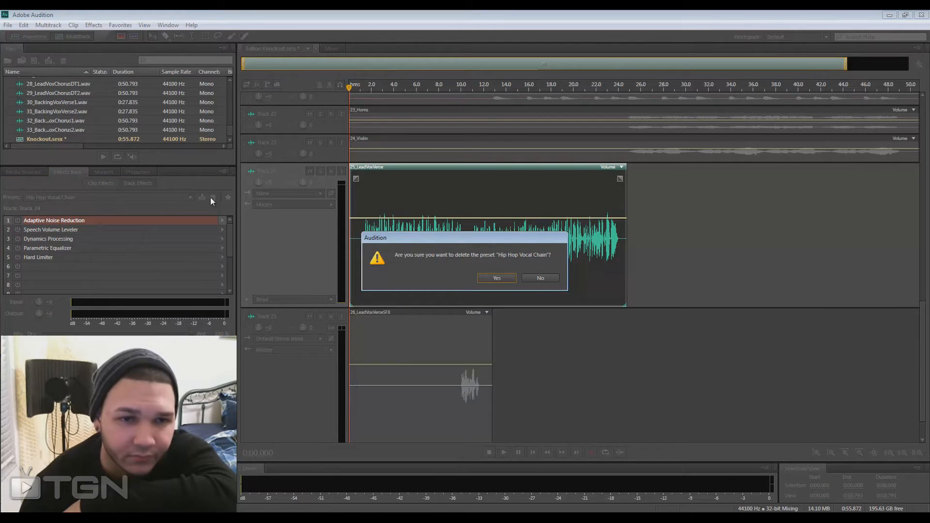
left_click(540, 279)
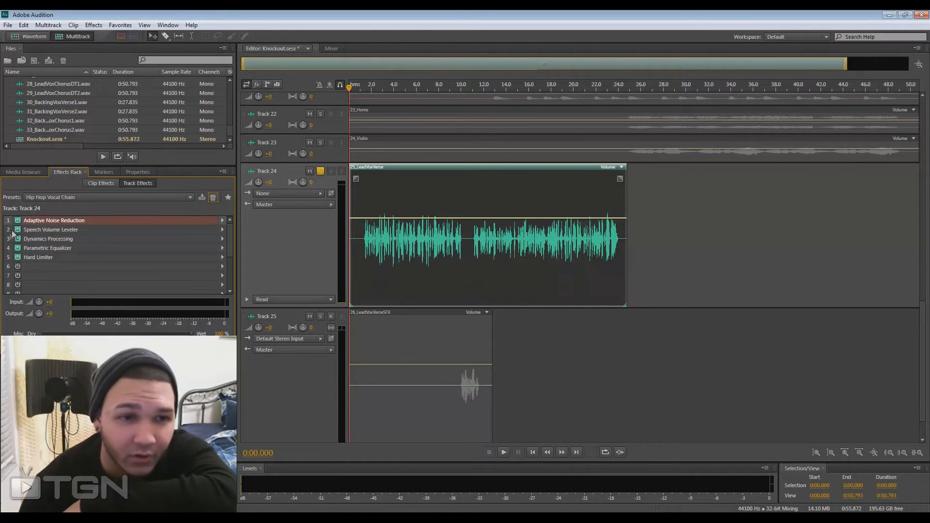
- Check the Speech Volume Leveler settings, and bypass both Adaptive Noise Reduction and Speech Volume Leveler on Track 24
double_click(46, 231)
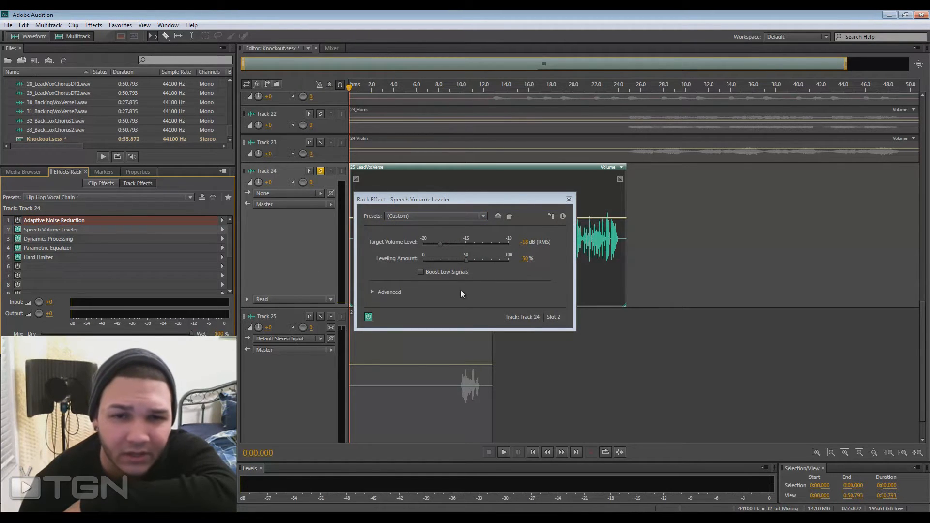
left_click(468, 216)
left_click(469, 216)
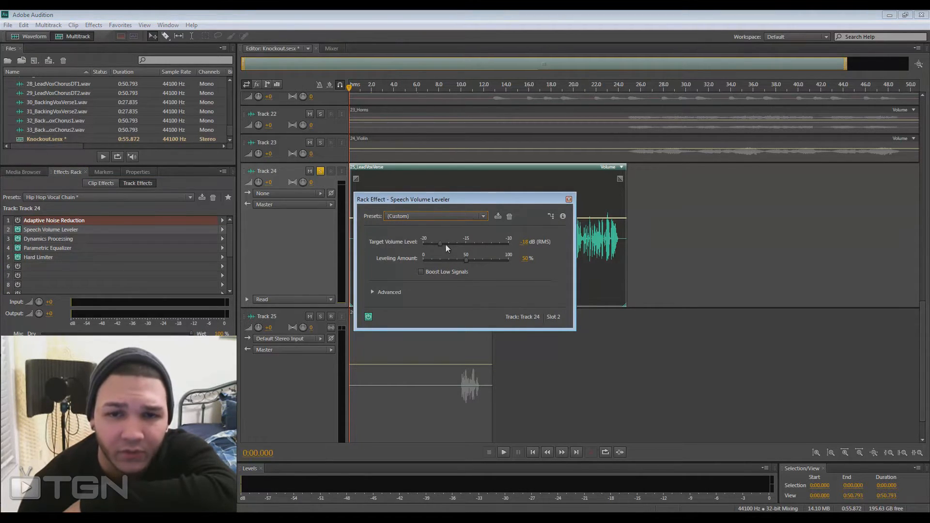
left_click(568, 200)
left_click(17, 229)
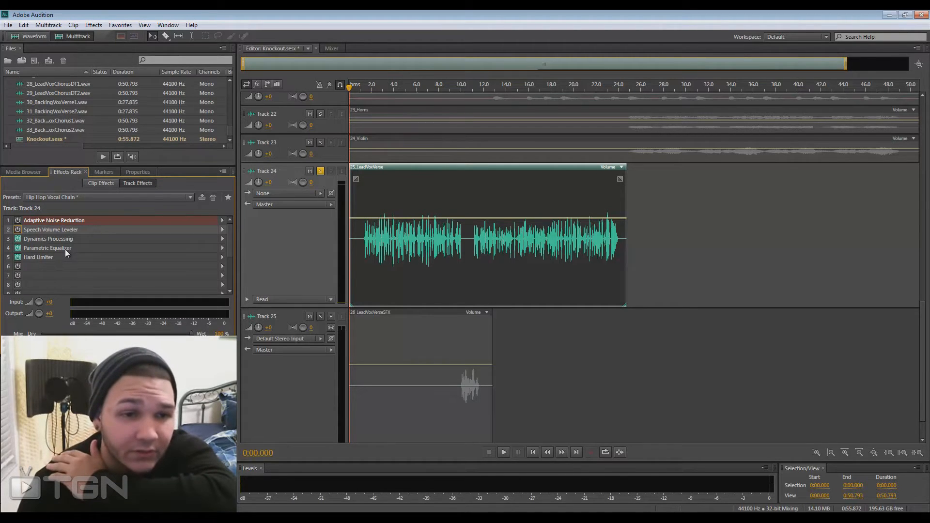
- Move the Parametric Equalizer above Dynamics Processing in Track 24's effects chain
left_click_drag(65, 249, 68, 240)
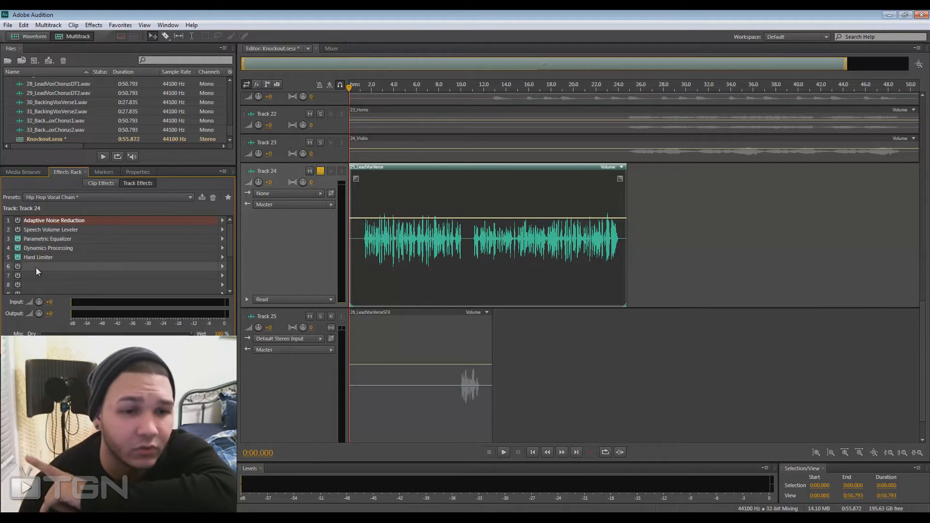
- Add a DeEsser with the Male Voice DeEsser preset, and place it between Parametric Equalizer and Dynamics Processing
left_click(227, 269)
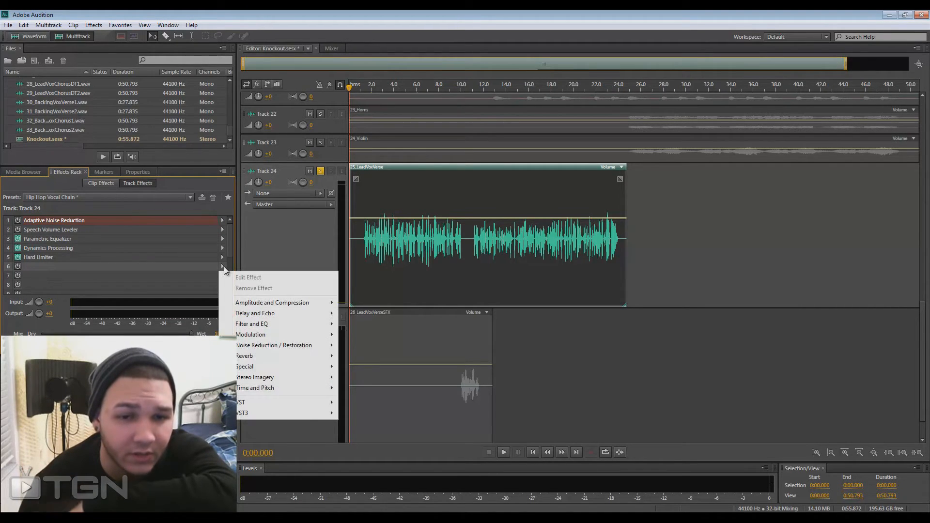
mouse_move(262, 301)
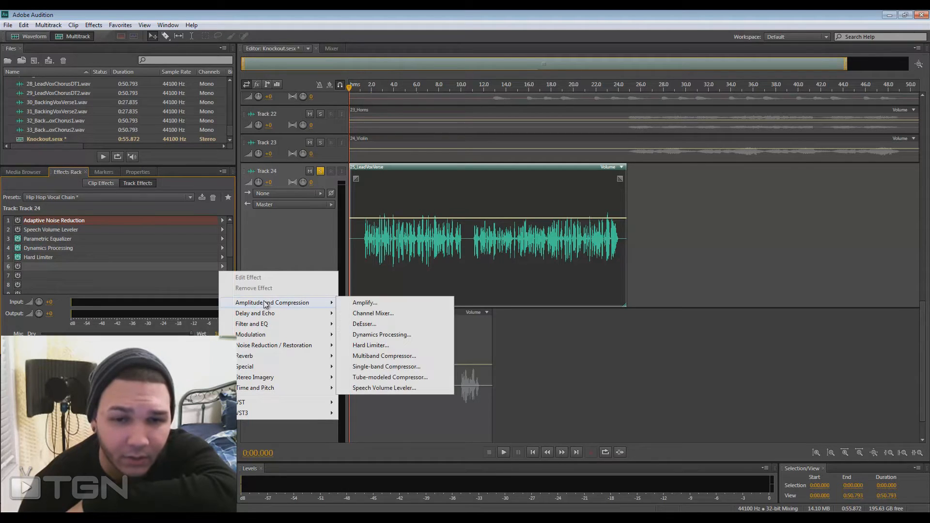
left_click(358, 325)
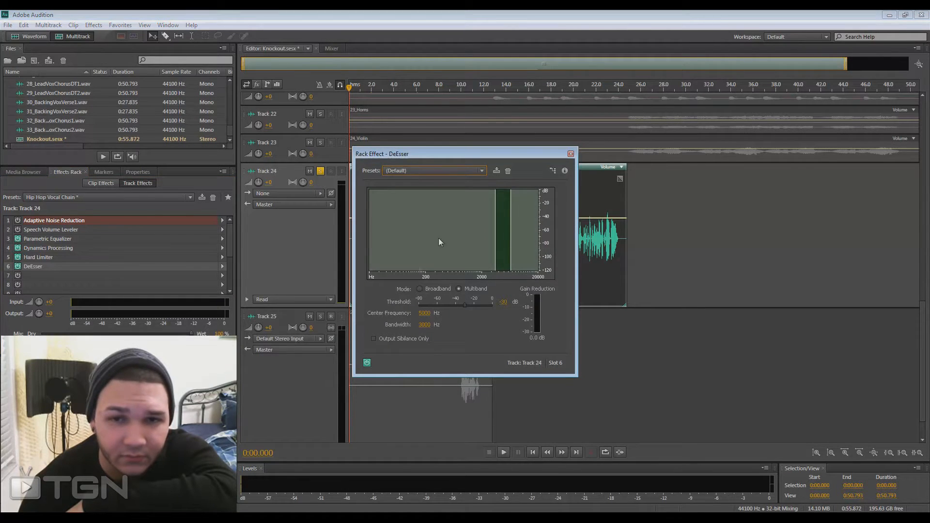
left_click(482, 170)
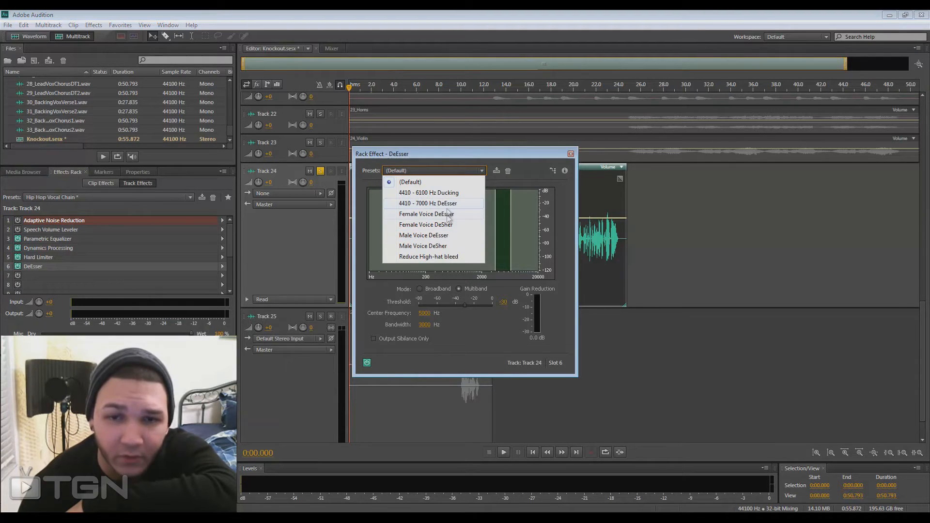
left_click(446, 235)
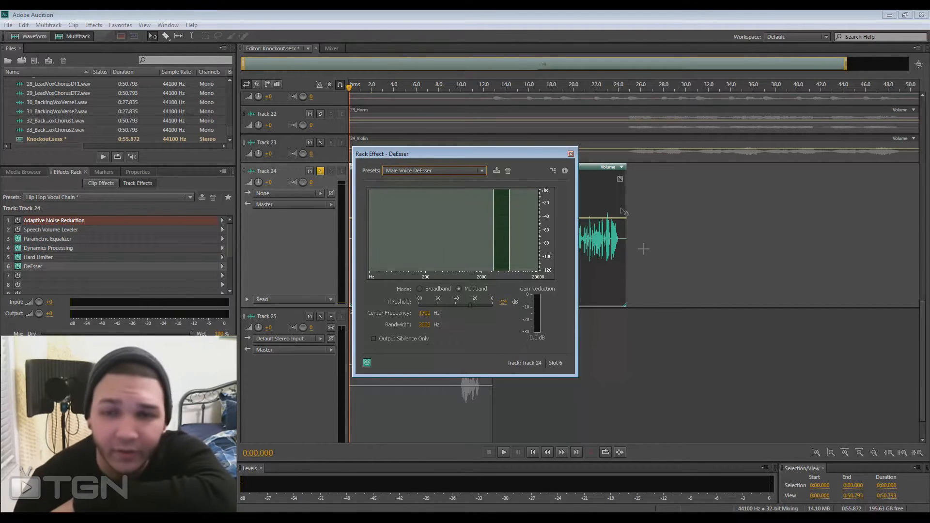
left_click(570, 154)
left_click(36, 268)
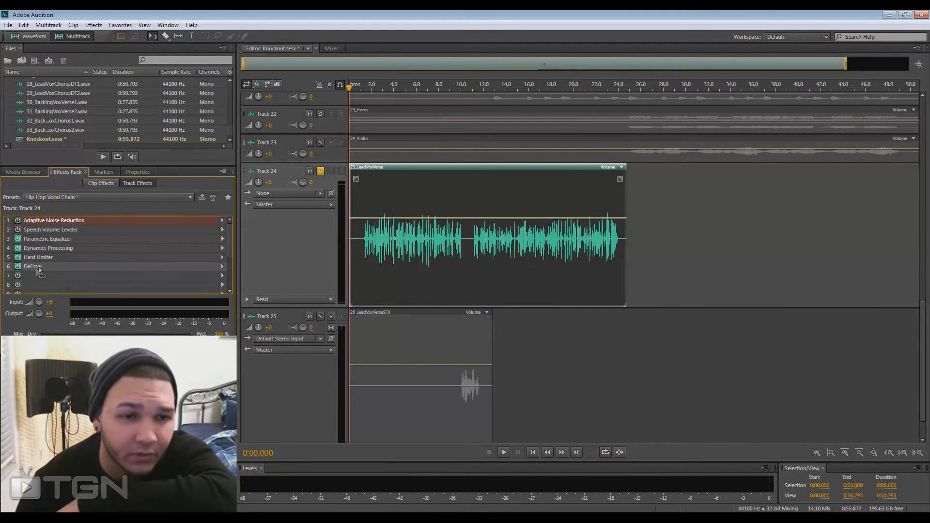
left_click_drag(71, 247, 70, 247)
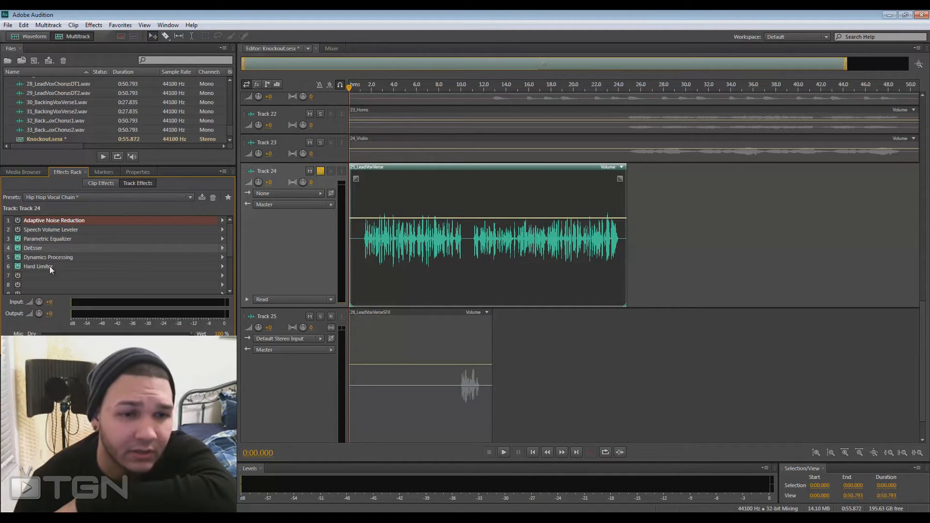
- Set the frequency of band 3 in Track 24's Parametric Equalizer to 240 Hz
double_click(63, 239)
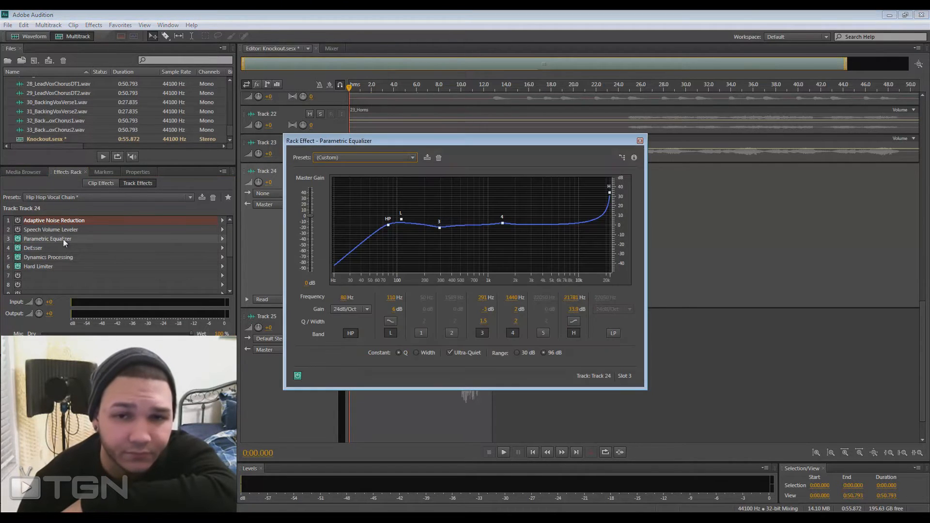
left_click(344, 297)
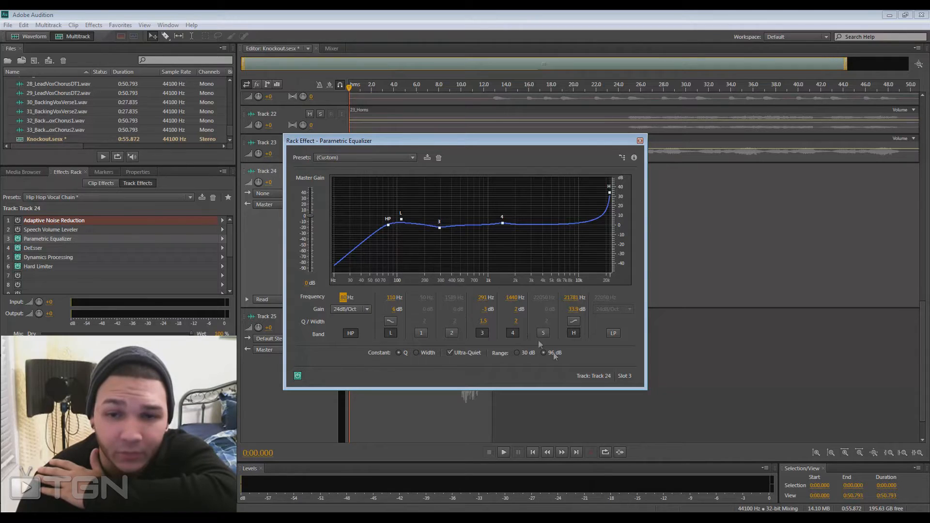
left_click(482, 299)
double_click(483, 299)
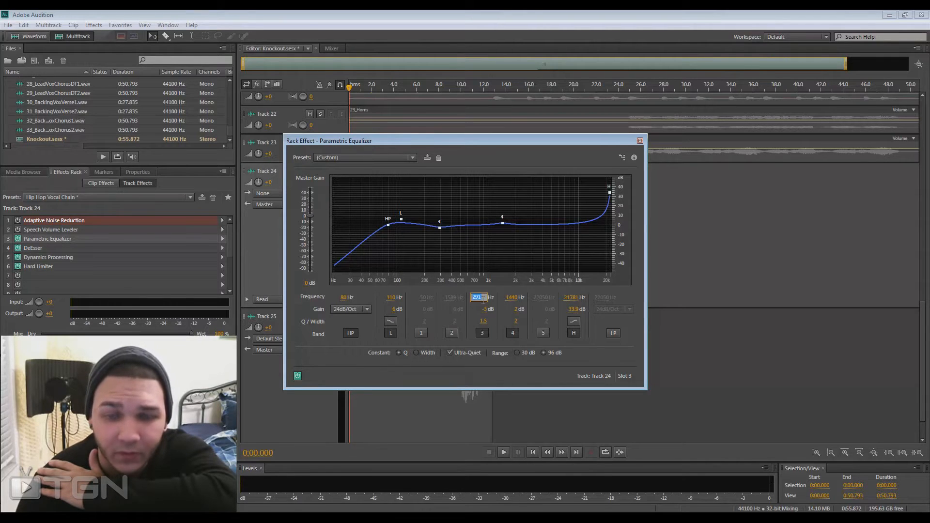
type("5")
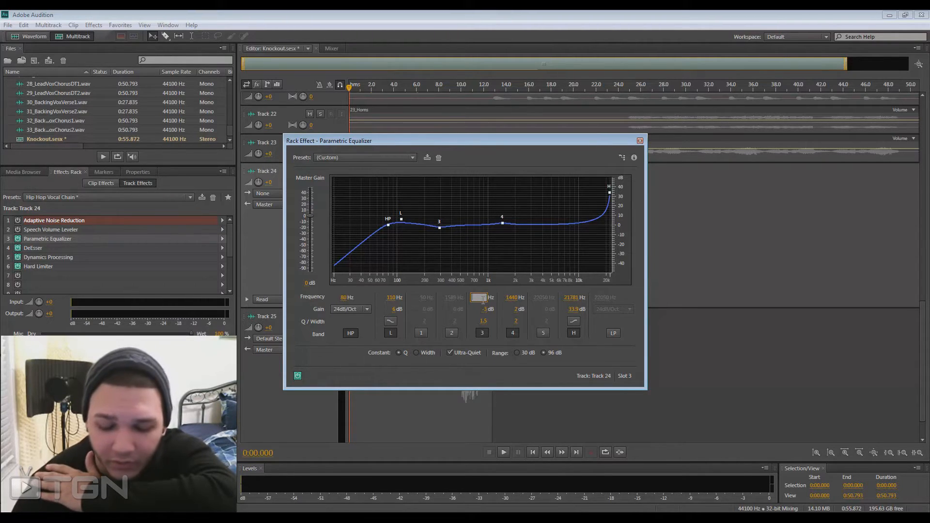
type("40")
key("Return")
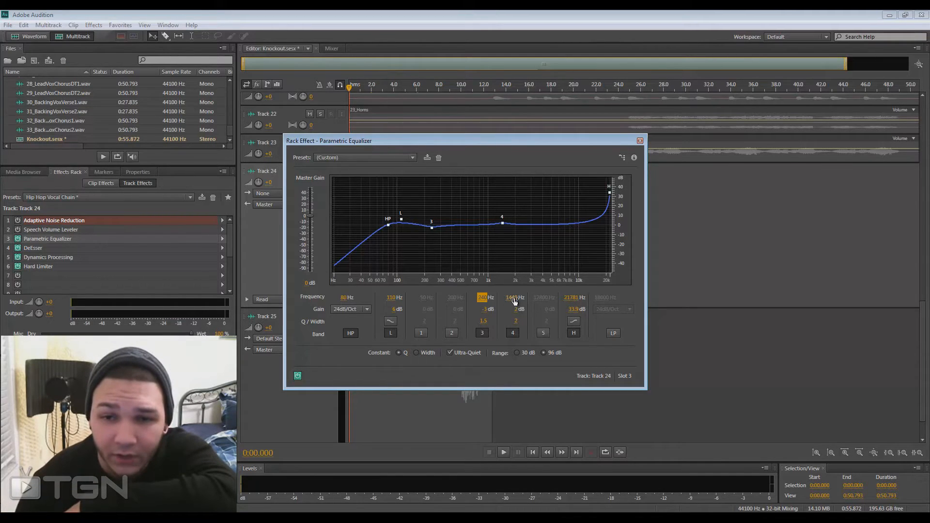
- Set the frequency of the high shelf band (H) in the Parametric Equalizer to 22050 Hz
left_click(570, 297)
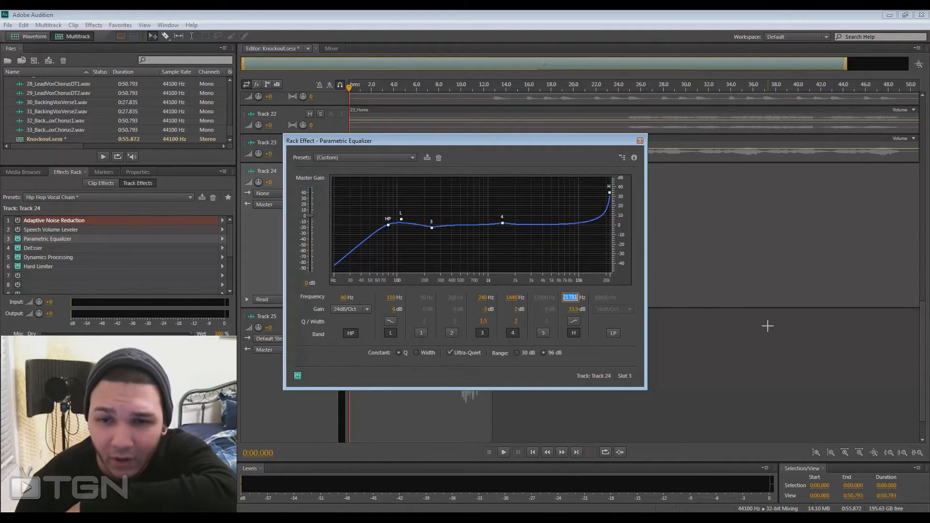
type("22386")
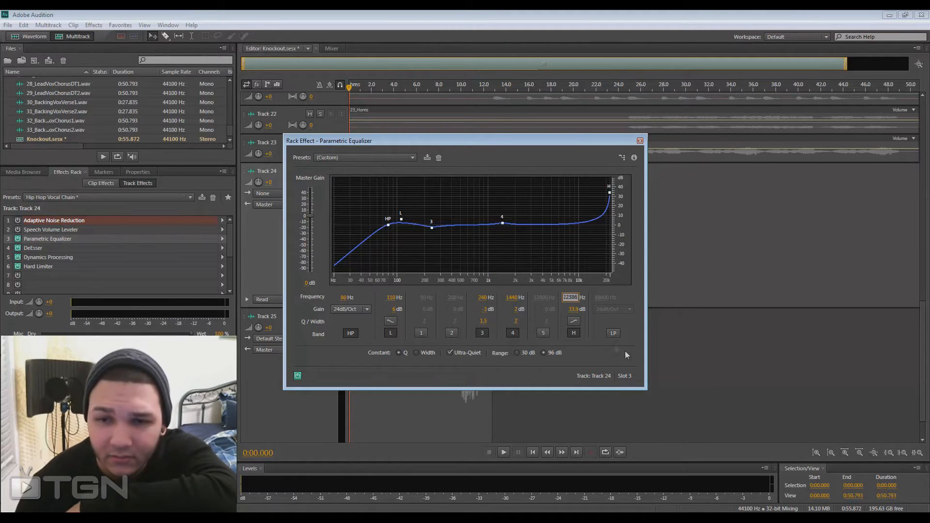
key("Return")
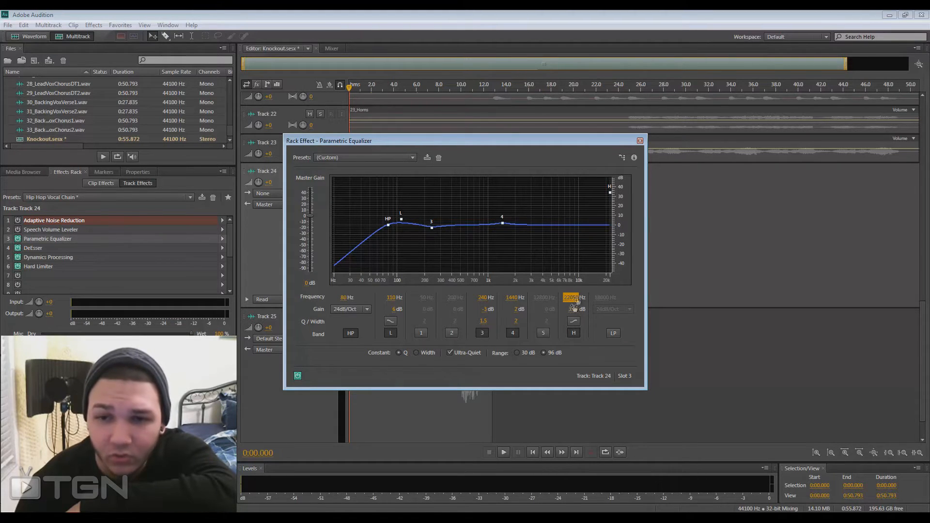
- Set the frequency of band 4 in Track 24's Parametric Equalizer to 1550 Hz
left_click(509, 297)
type("1550")
key("Return")
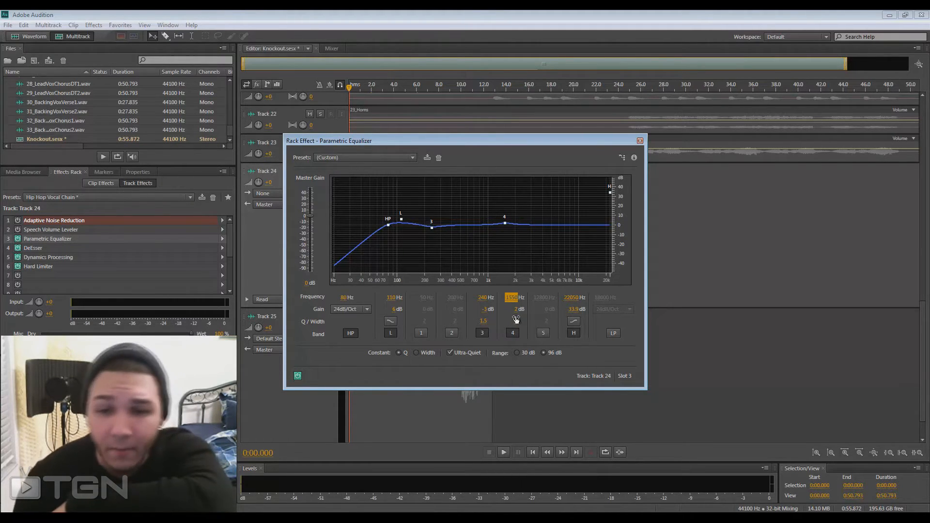
left_click(371, 156)
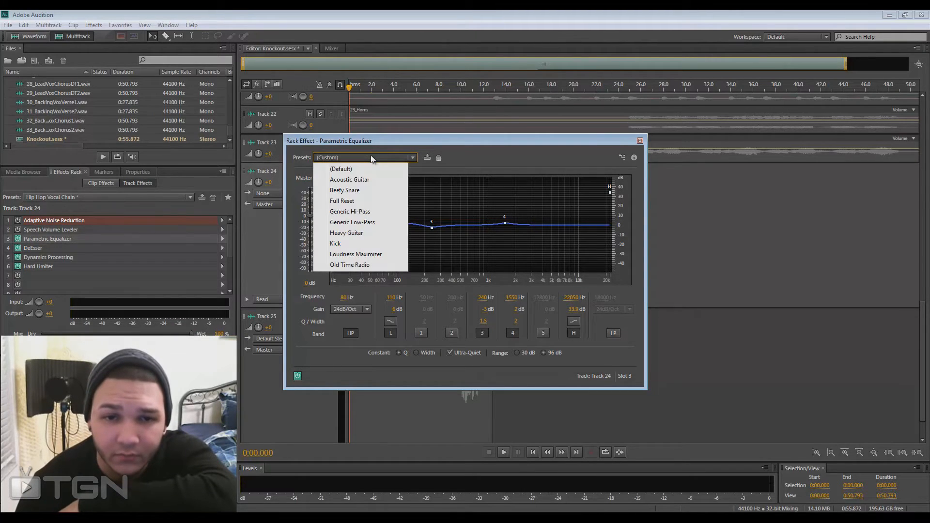
left_click(371, 155)
left_click_drag(401, 140, 628, 146)
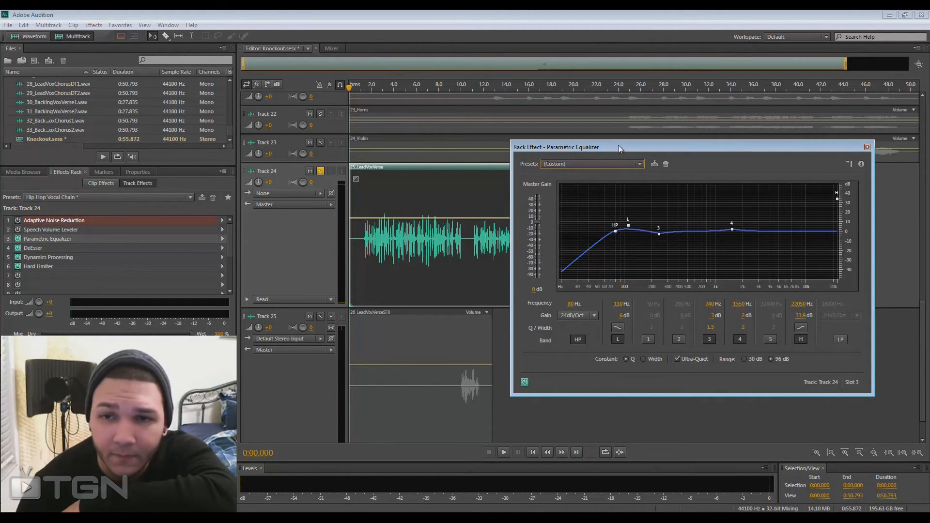
left_click_drag(618, 146, 448, 138)
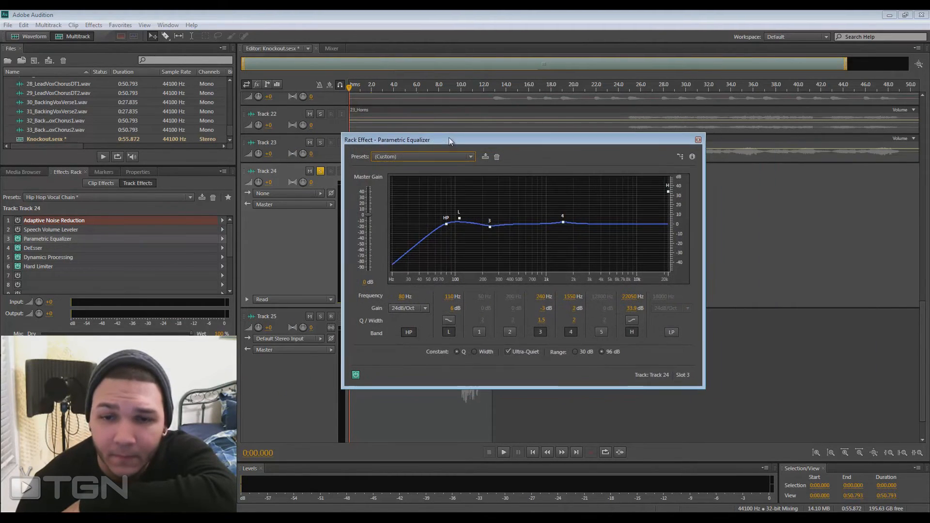
- Set the gain of band 3 in the Parametric Equalizer to -3 dB
left_click(540, 308)
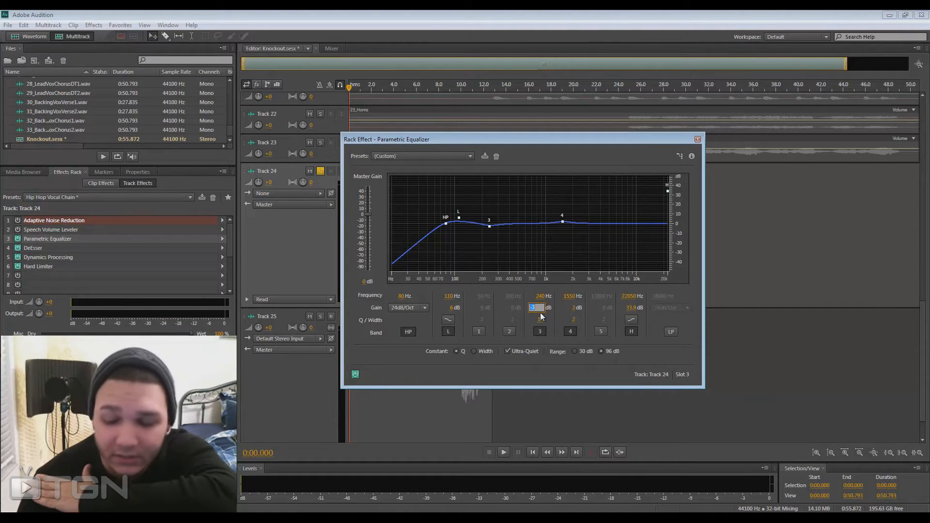
left_click_drag(539, 313, 539, 309)
left_click(539, 309)
key("BackSpace")
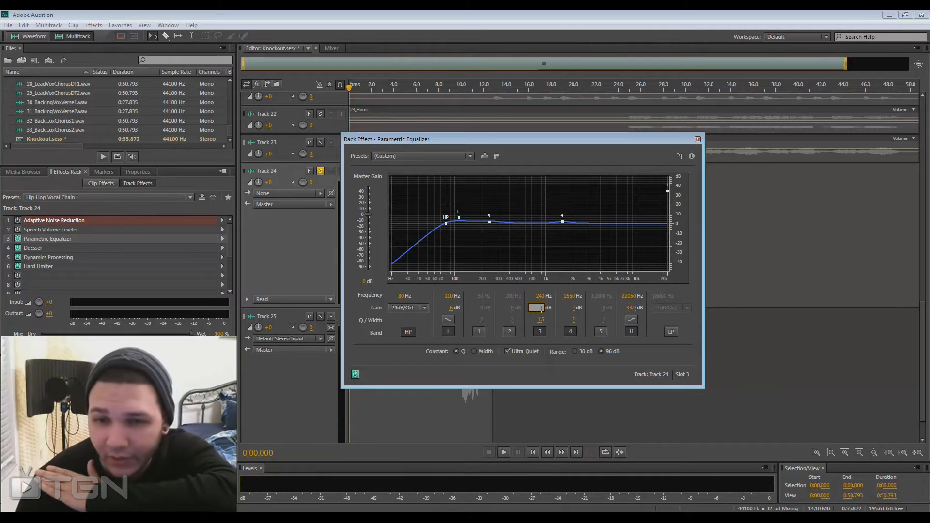
key("Return")
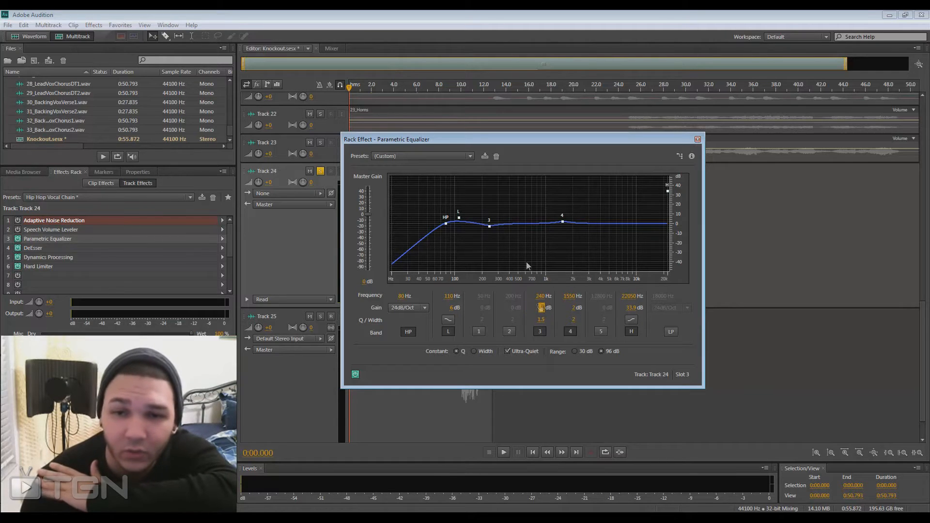
- Check the low shelf band's frequency and gain, and close the Parametric Equalizer
left_click(449, 297)
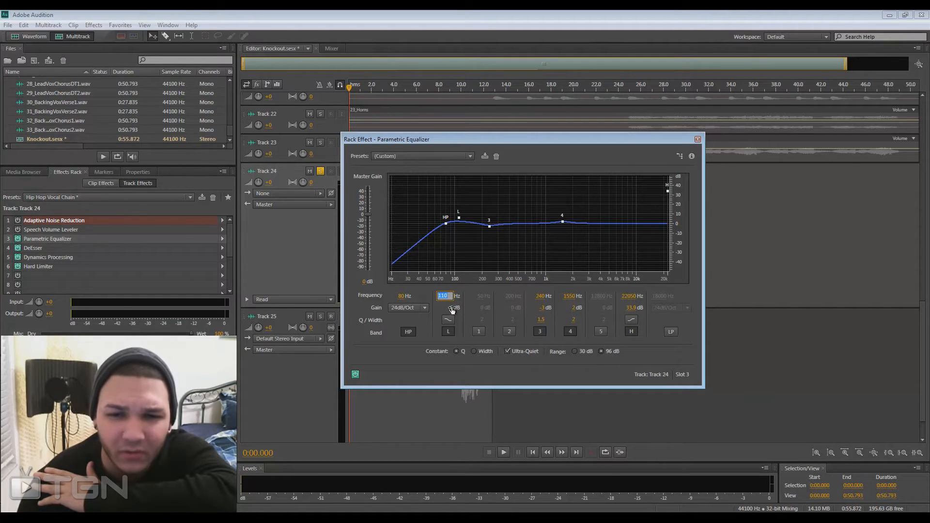
left_click(451, 308)
left_click(450, 295)
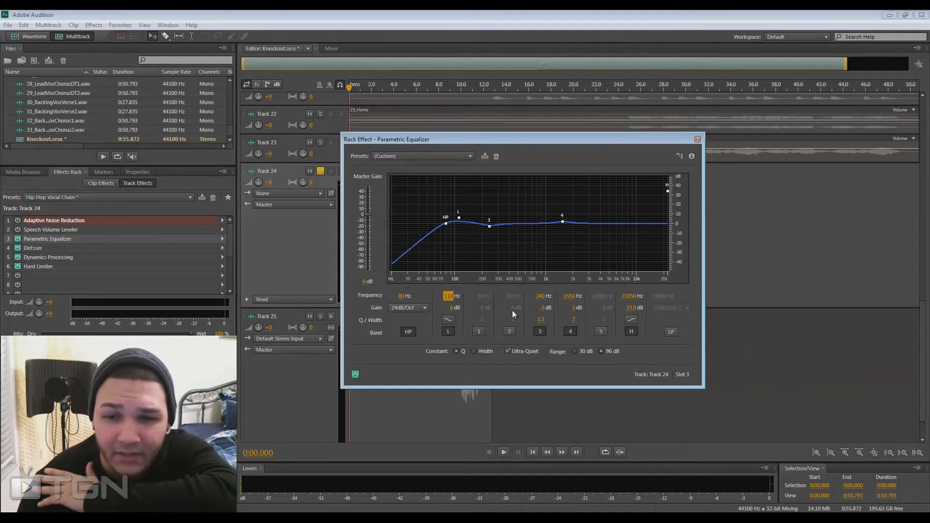
left_click(697, 139)
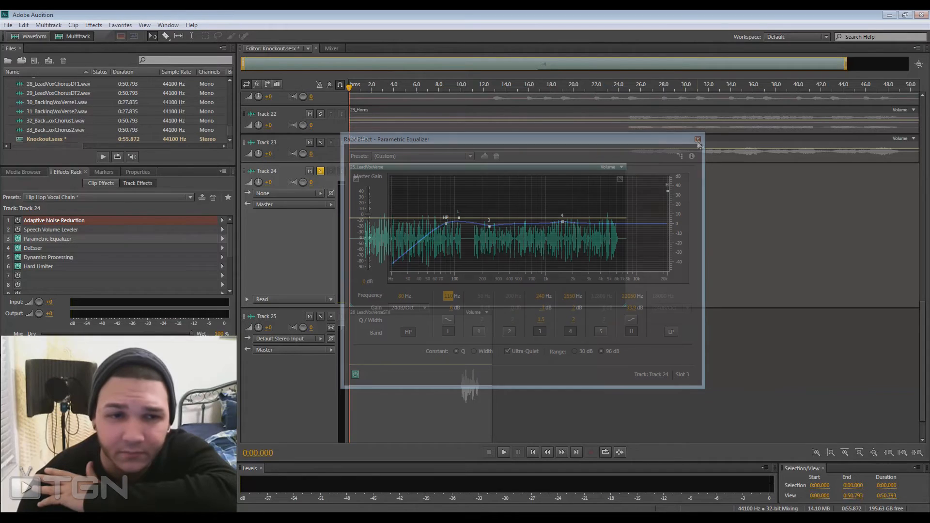
- Open Track 24's Dynamics Processing effect and review its curve, segment ratios and thresholds, and attack/release settings
double_click(72, 259)
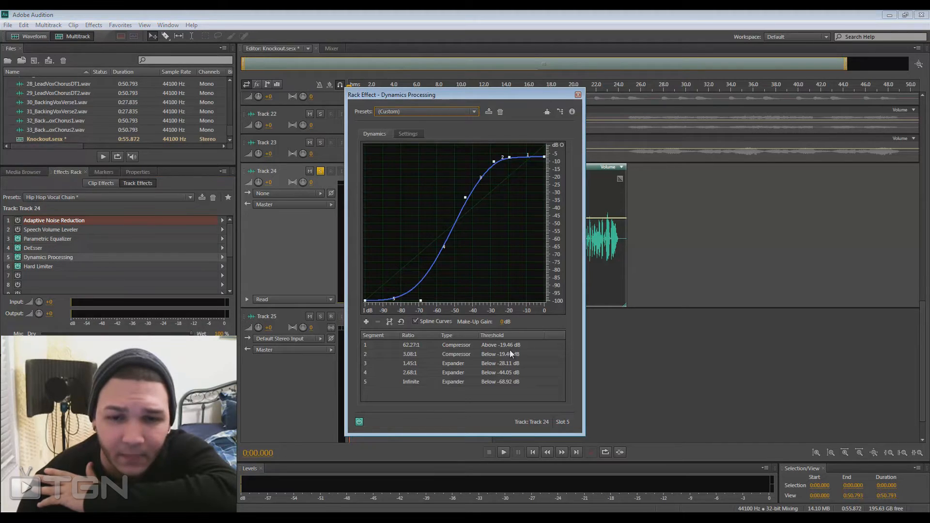
left_click(407, 136)
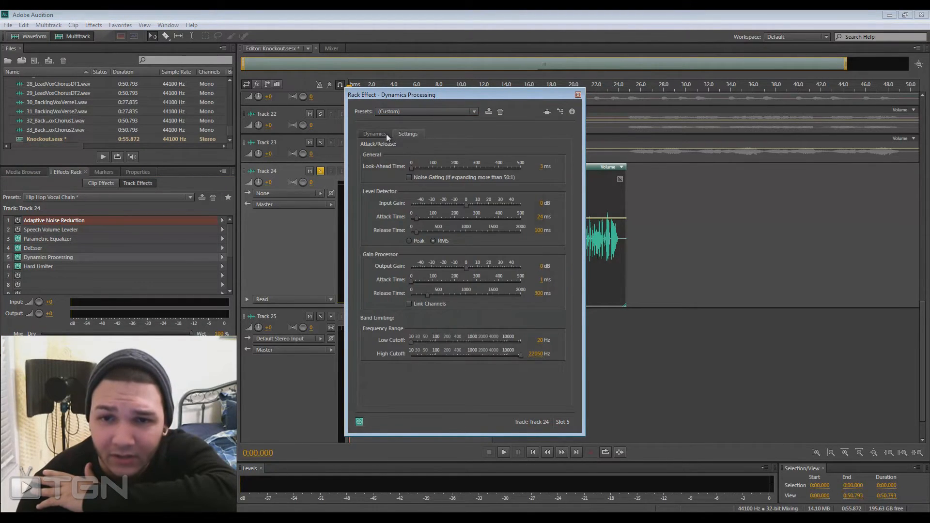
left_click(385, 134)
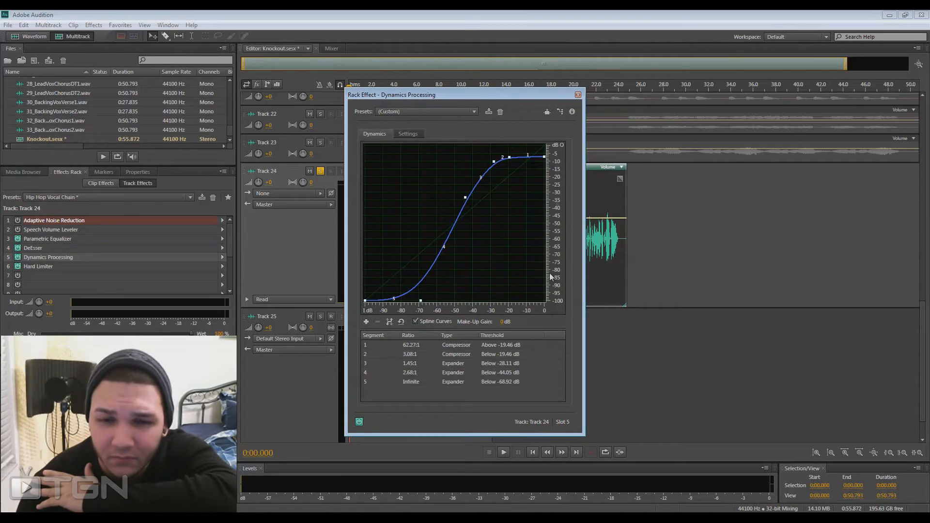
left_click(407, 135)
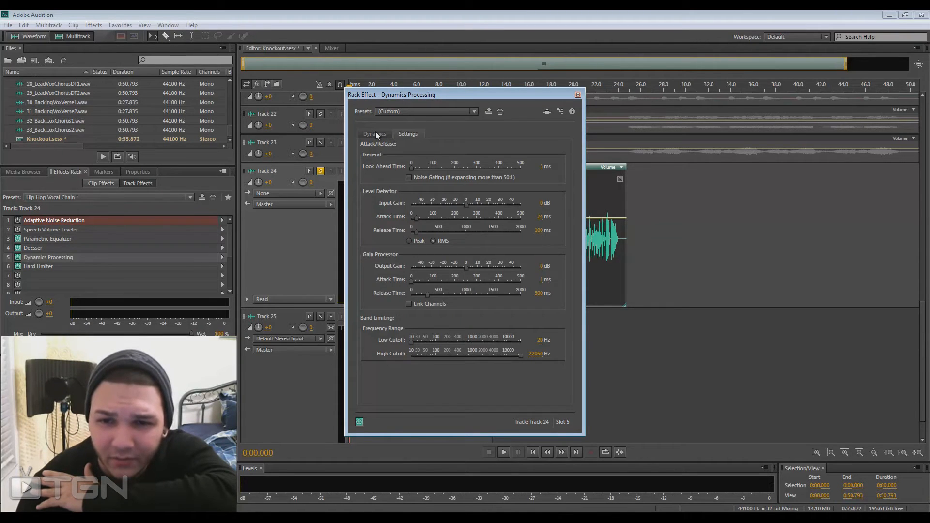
left_click(375, 132)
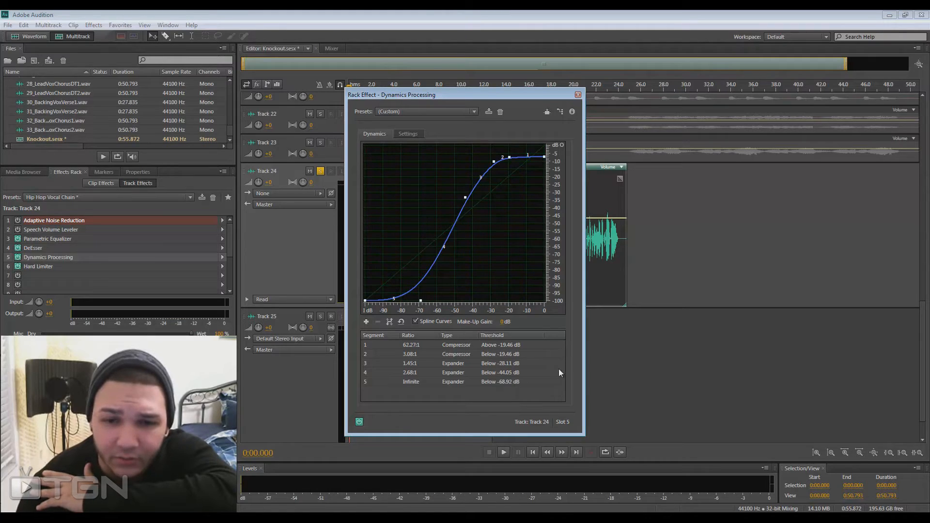
left_click(513, 343)
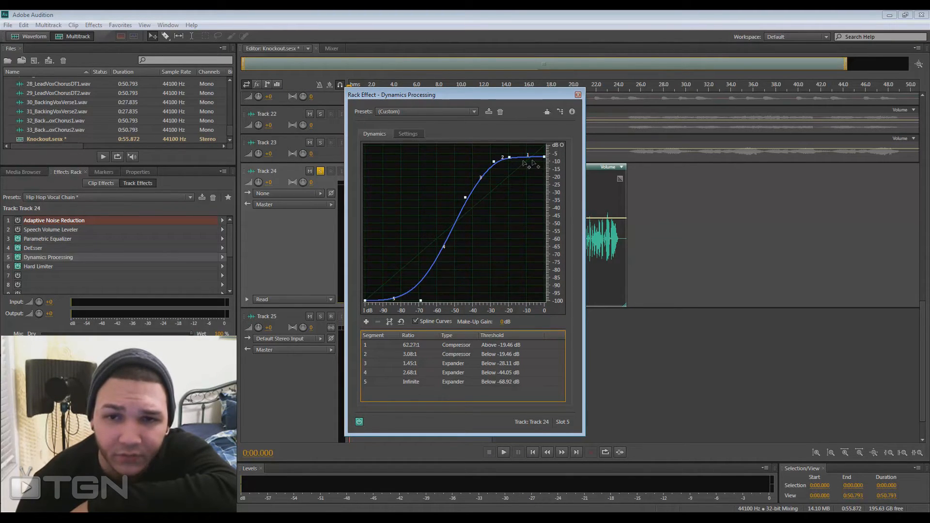
- Set the level detector's attack time to 10 ms and release time to 110 ms in Dynamics Processing
left_click(408, 135)
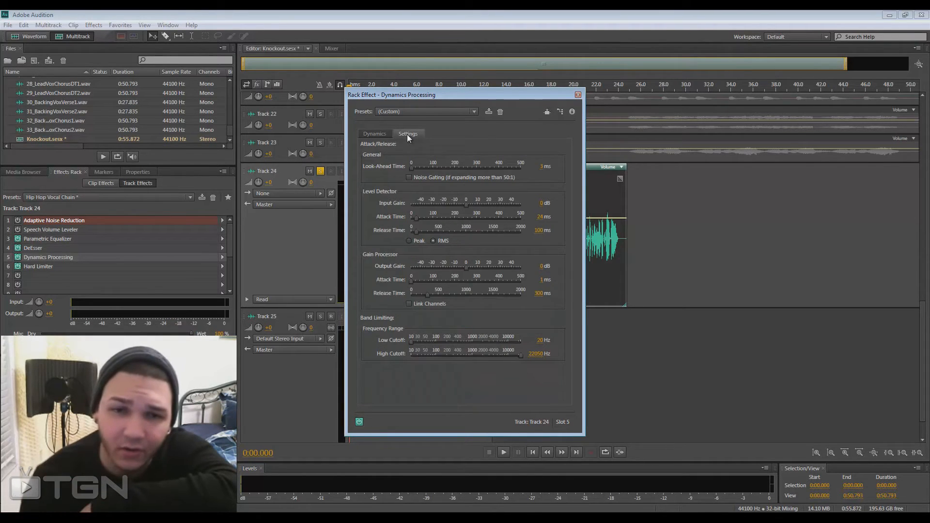
left_click(539, 217)
left_click_drag(540, 218, 503, 225)
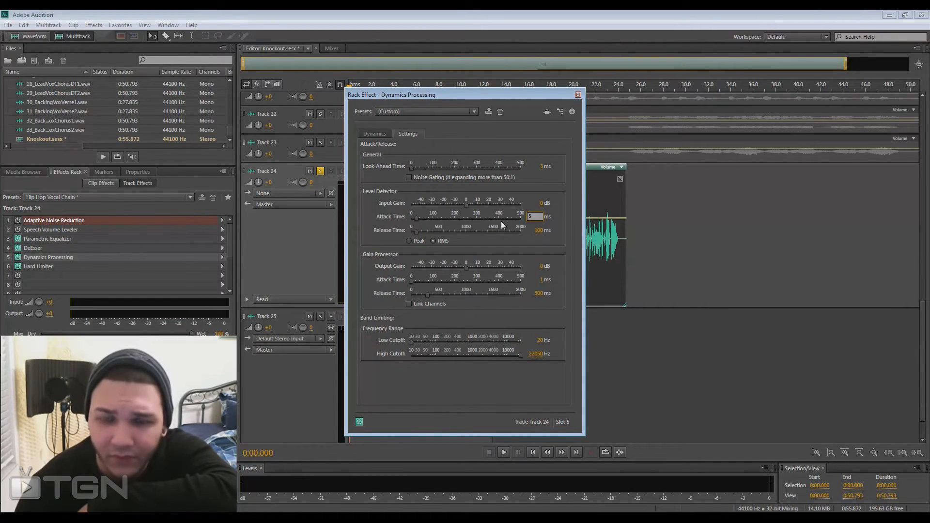
key("Return")
left_click(537, 230)
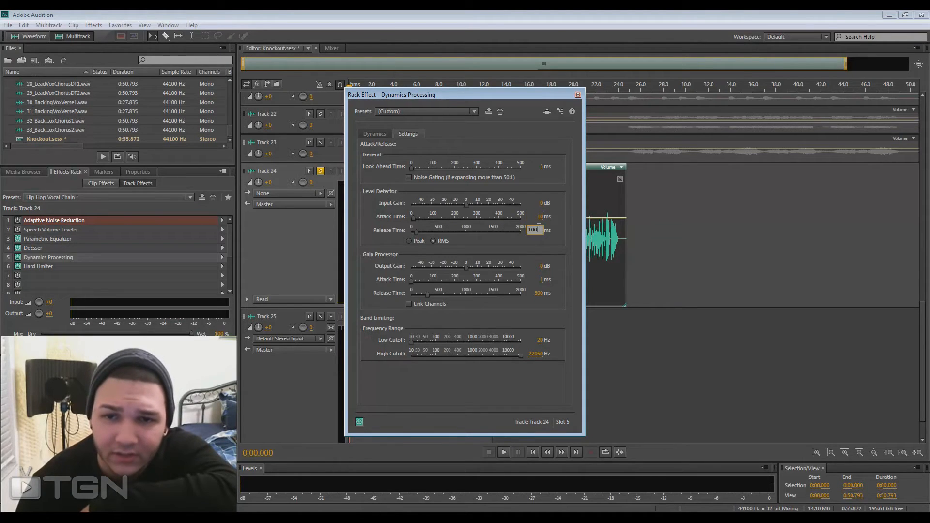
type("50")
key("Return")
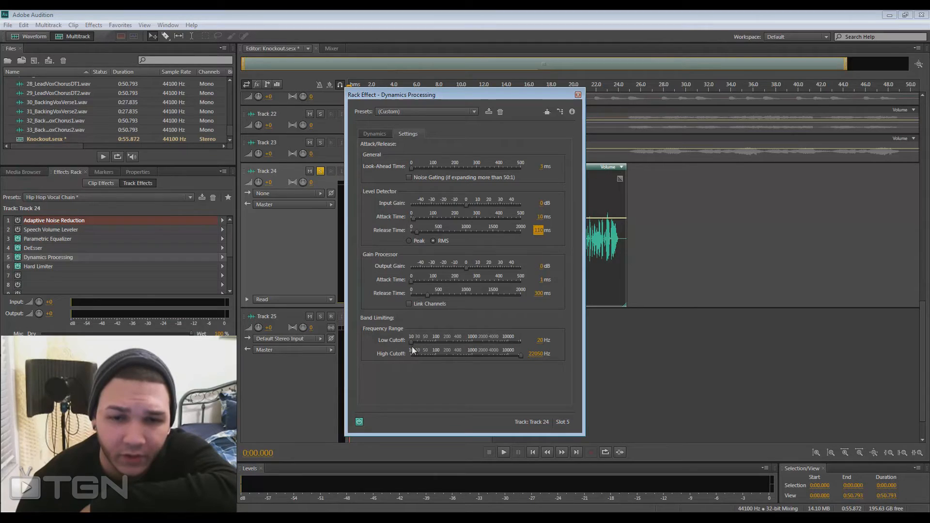
- Set the band-limiting high cutoff to 22000 Hz and close Dynamics Processing
left_click(538, 354)
type("2")
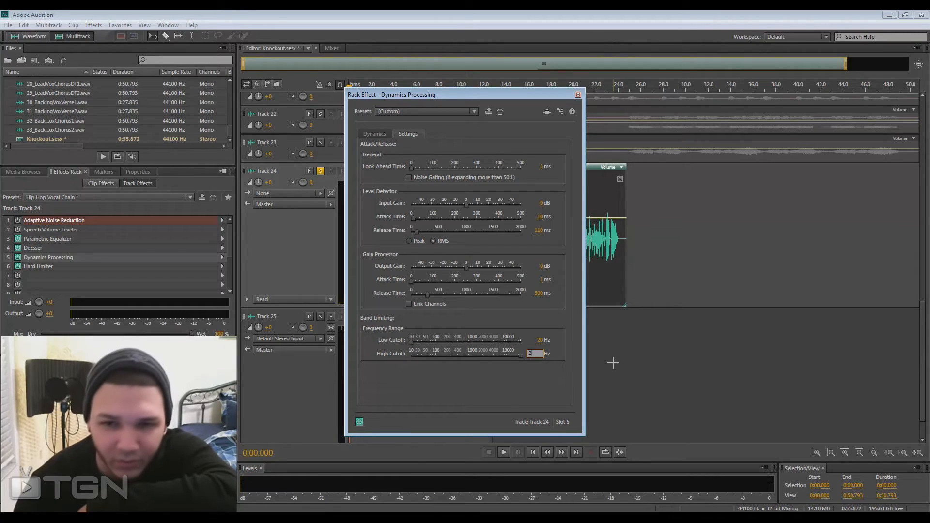
type("2000")
key("Return")
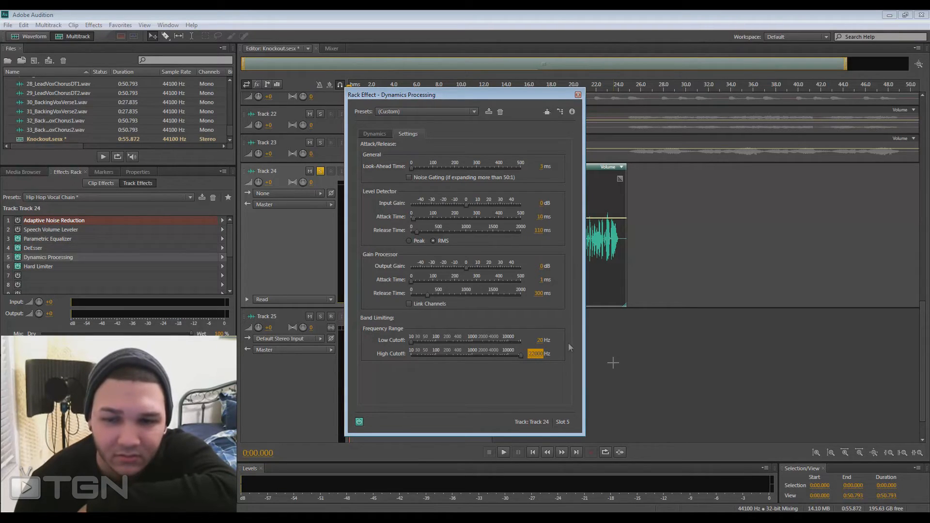
left_click(375, 133)
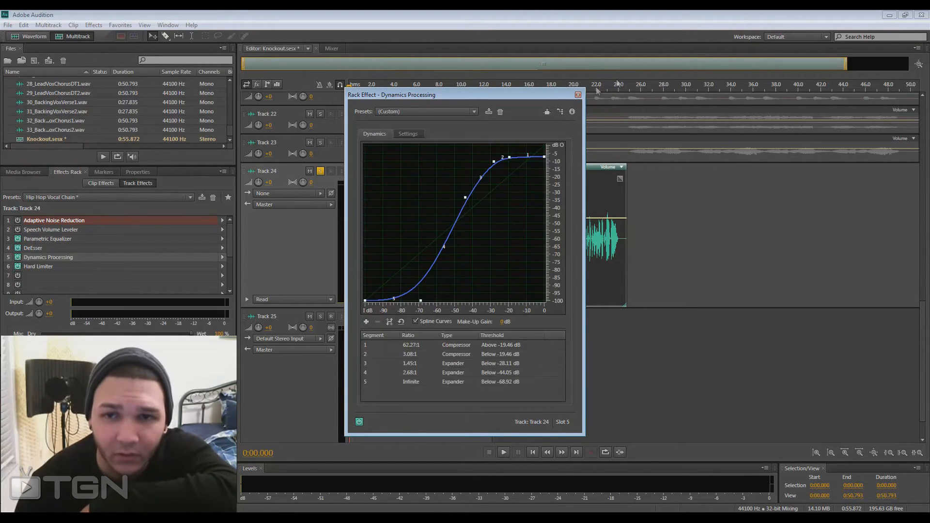
left_click(578, 94)
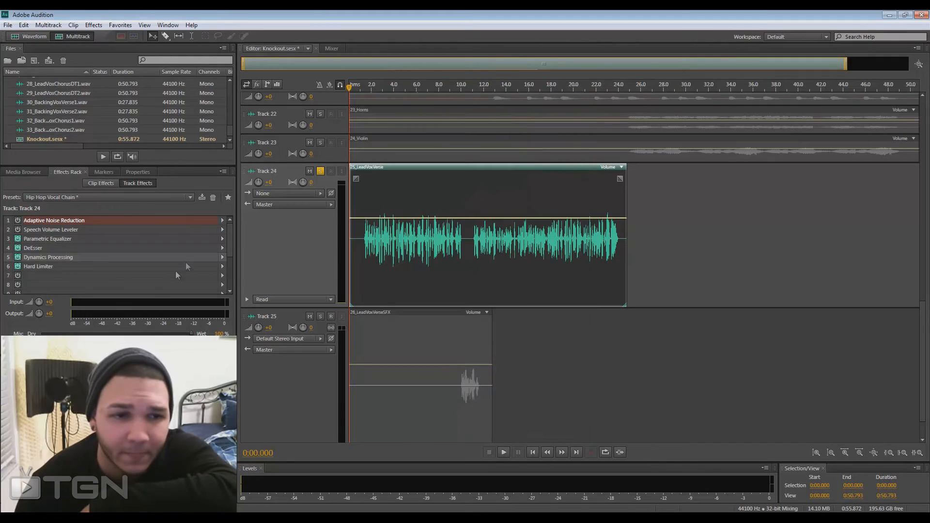
- Set the maximum amplitude of Track 24's Hard Limiter to -0.3 dB, check its look-ahead and release times, and close it
double_click(33, 266)
left_click(530, 236)
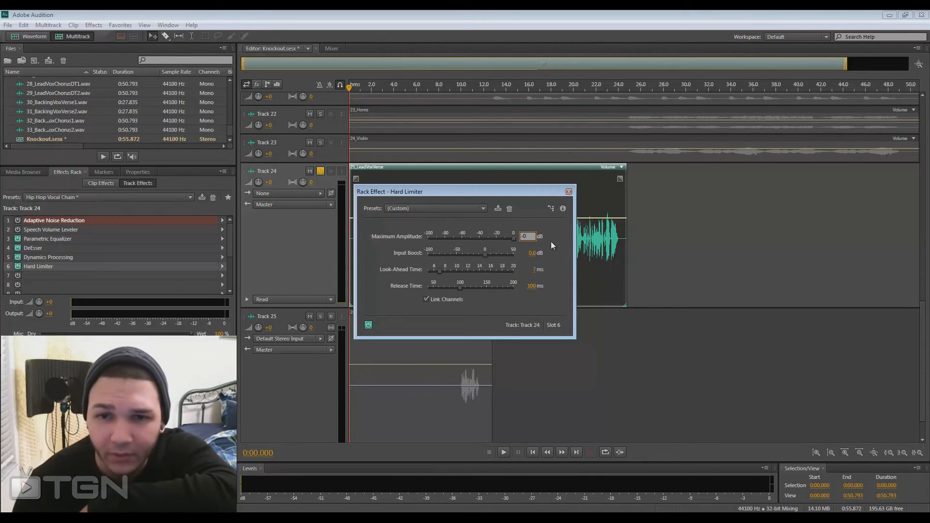
type("-0.3")
key("Return")
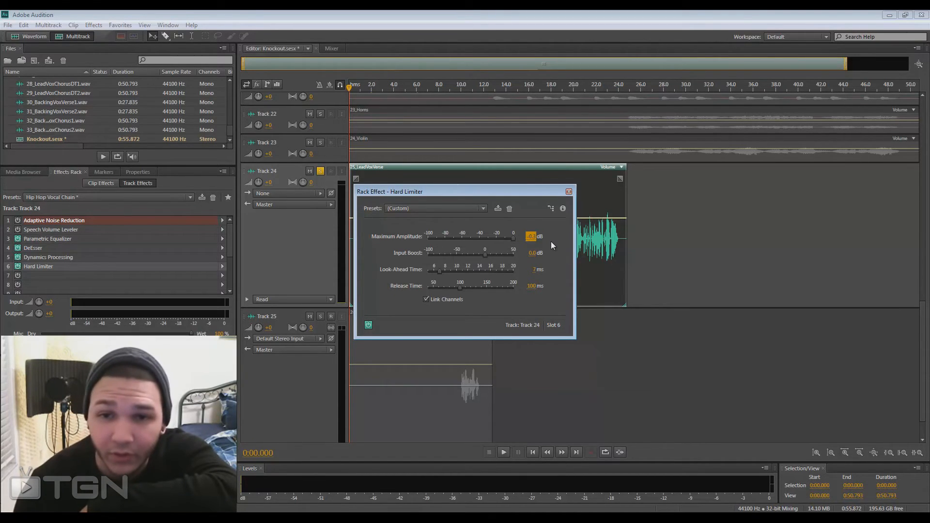
left_click(535, 270)
left_click(533, 287)
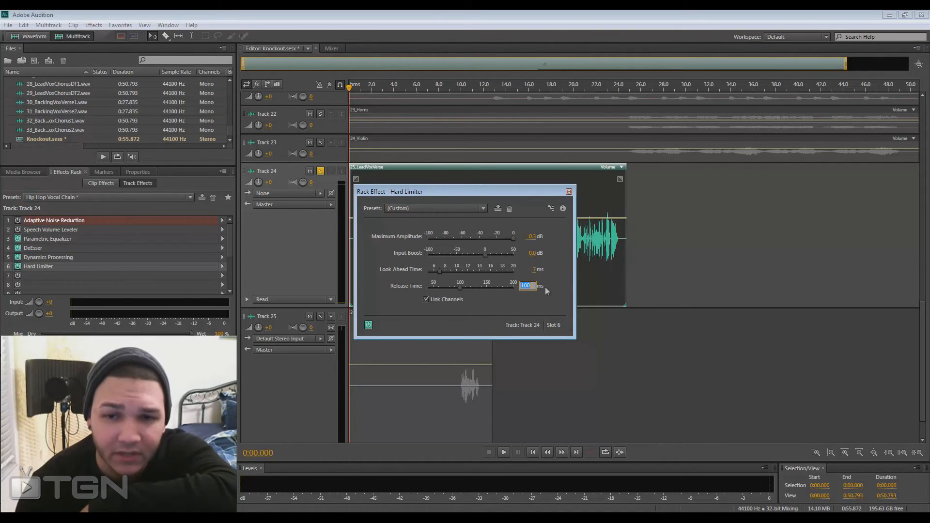
left_click(568, 192)
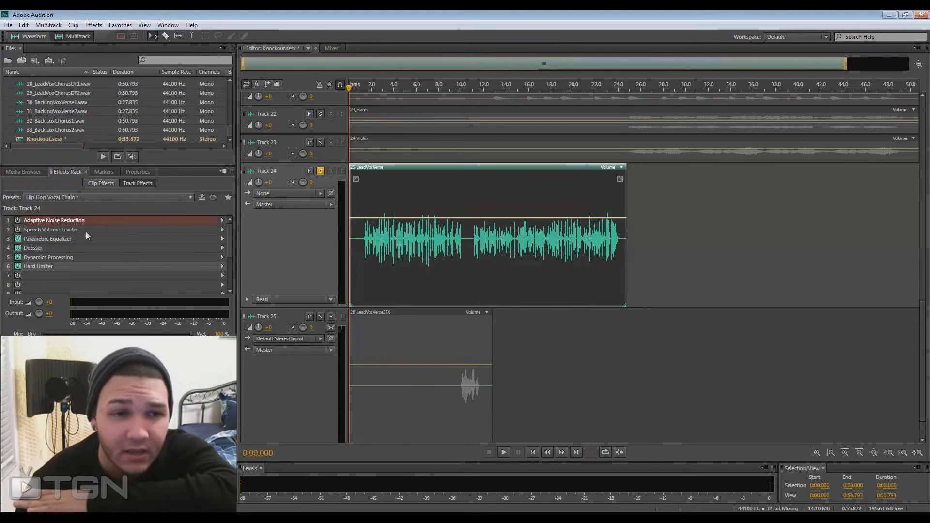
- Bypass the Parametric Equalizer, DeEsser, Dynamics Processing and Hard Limiter in Track 24's effects chain
left_click(18, 239)
left_click(17, 247)
left_click(17, 257)
left_click(18, 267)
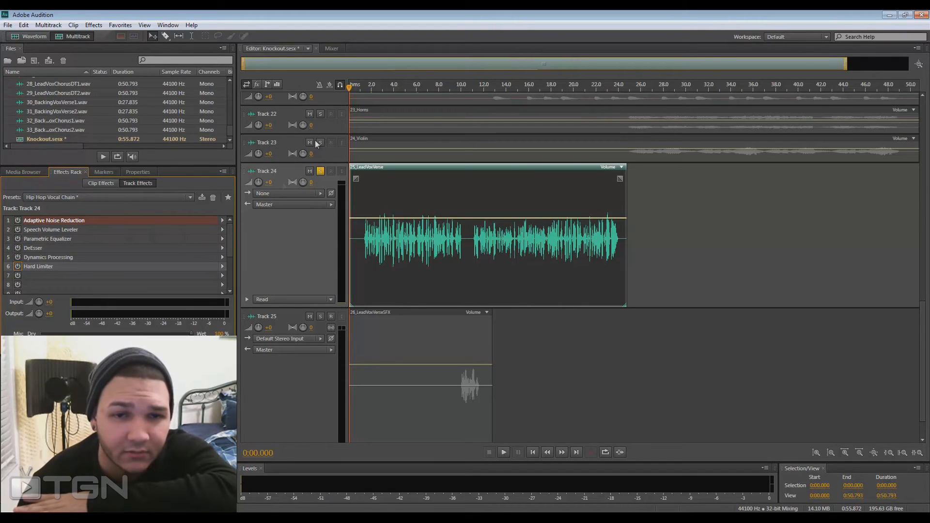
- Play the lead vocal on Track 24 from the start without effects, stop, and return the playhead to the beginning
left_click(361, 95)
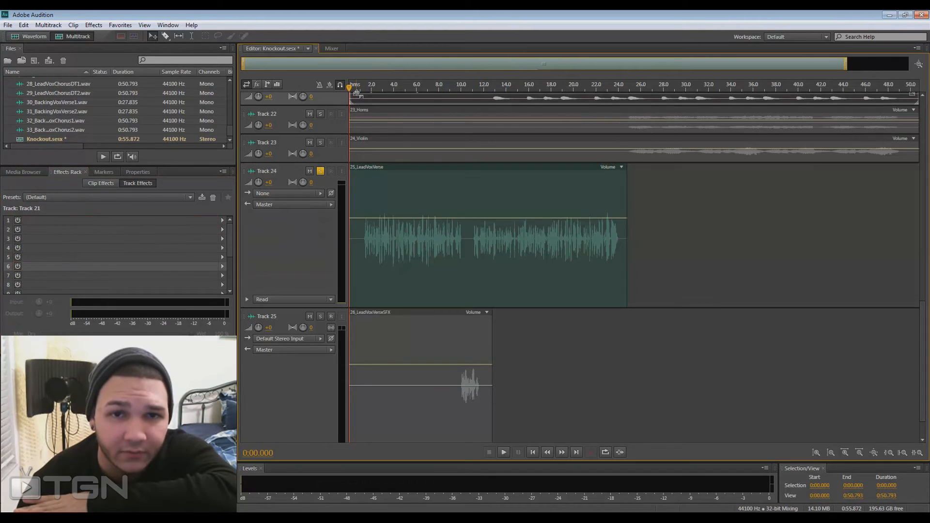
left_click(366, 233)
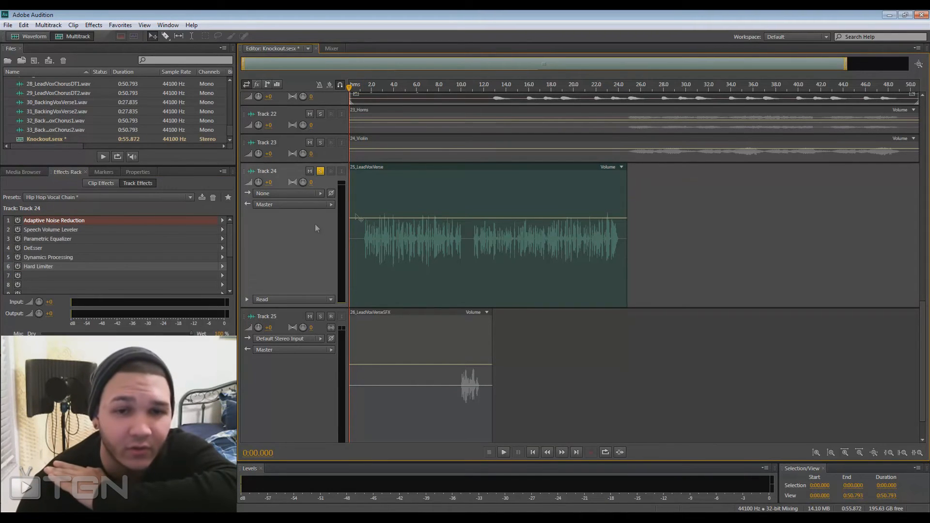
key("space")
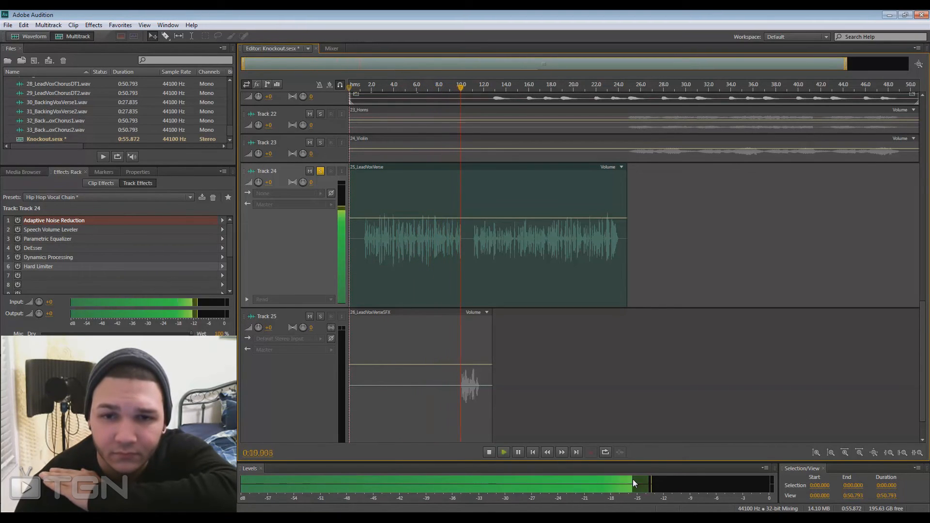
key("space")
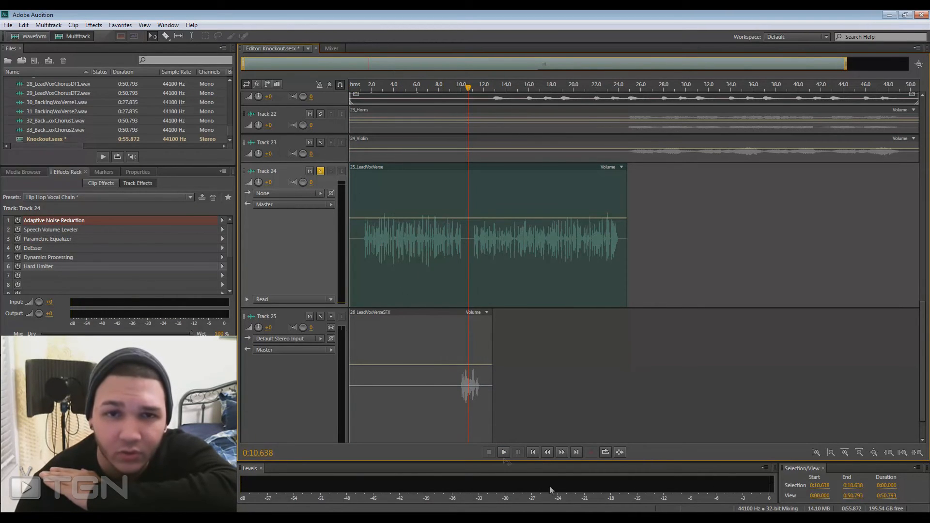
left_click(532, 452)
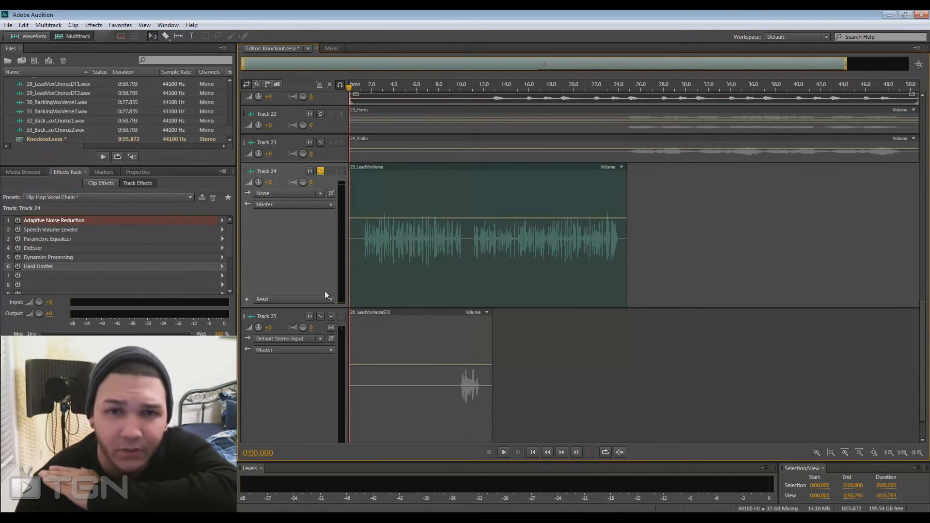
- Turn the Parametric Equalizer, DeEsser, Dynamics Processing and Hard Limiter on Track 24 back on
left_click(18, 239)
left_click(17, 248)
left_click(17, 257)
left_click(17, 267)
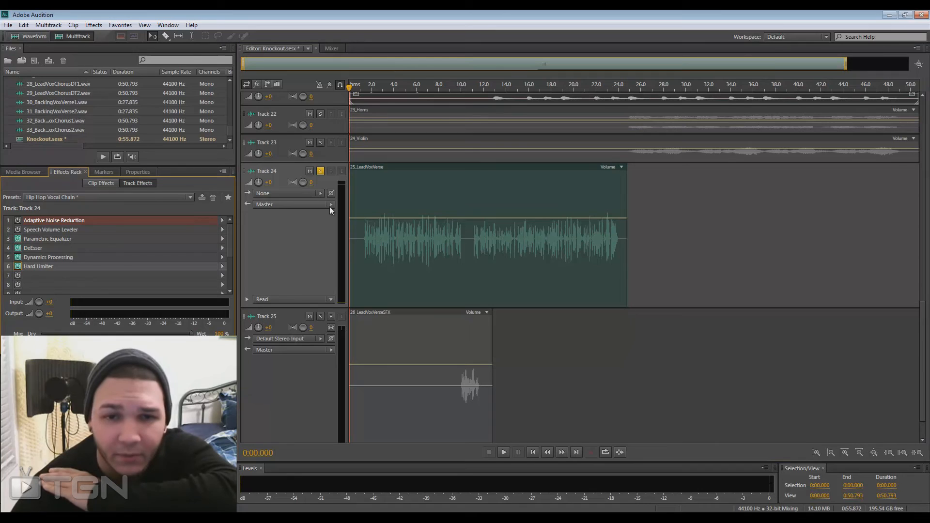
- Play the processed lead vocal on Track 24 from the start, stop, and return the playhead to the beginning
key("space")
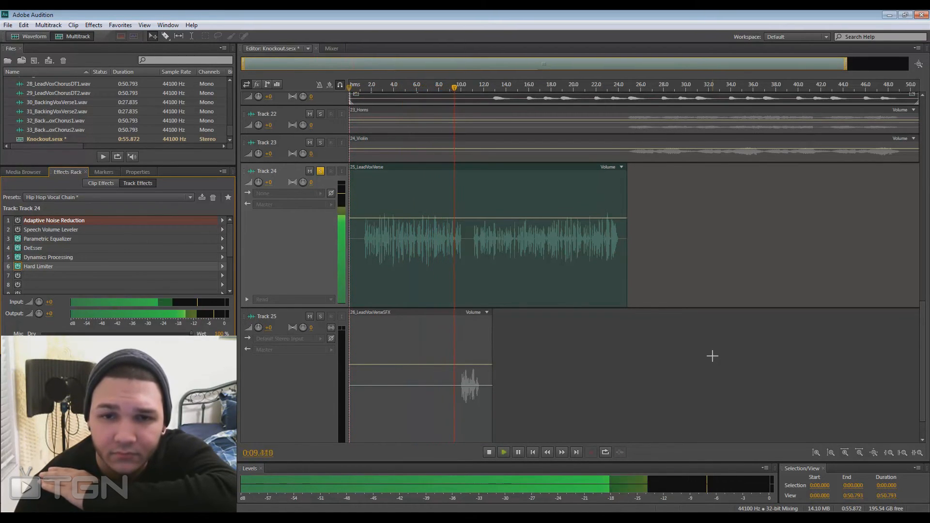
key("space")
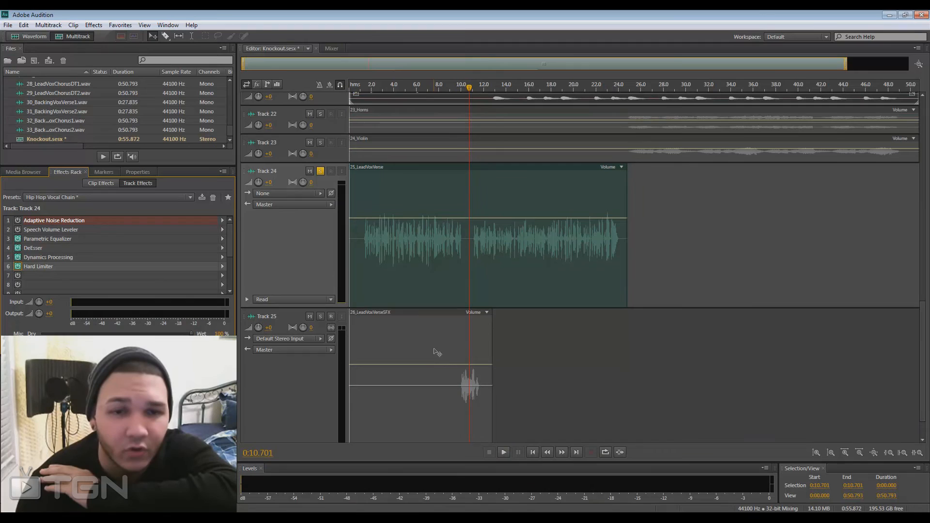
left_click(275, 245)
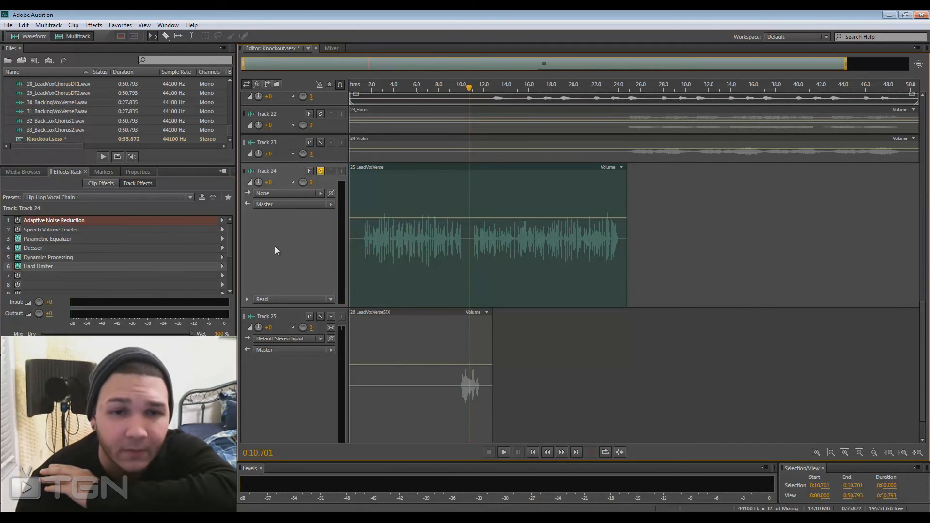
left_click(532, 452)
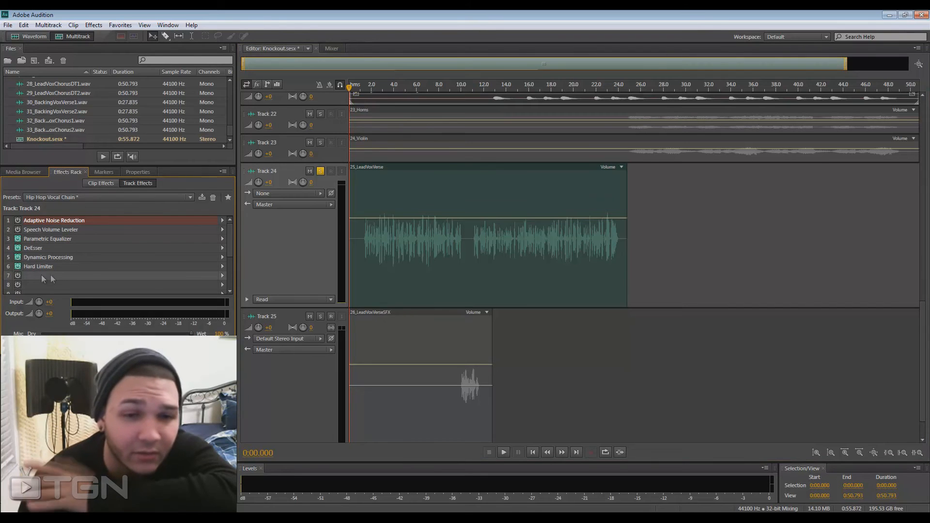
- Add a Studio Reverb in slot 7 of Track 24's effects chain and load the Vocal Reverb (small) preset
left_click(221, 276)
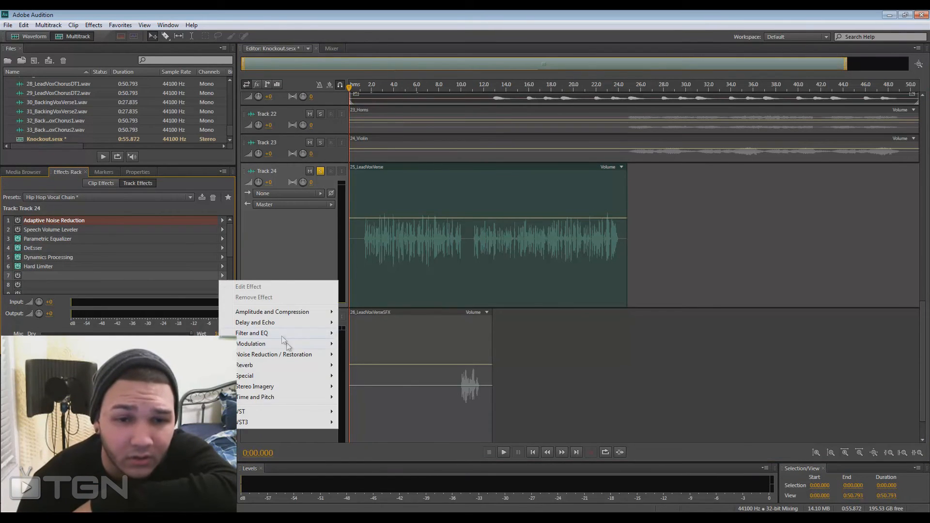
mouse_move(282, 323)
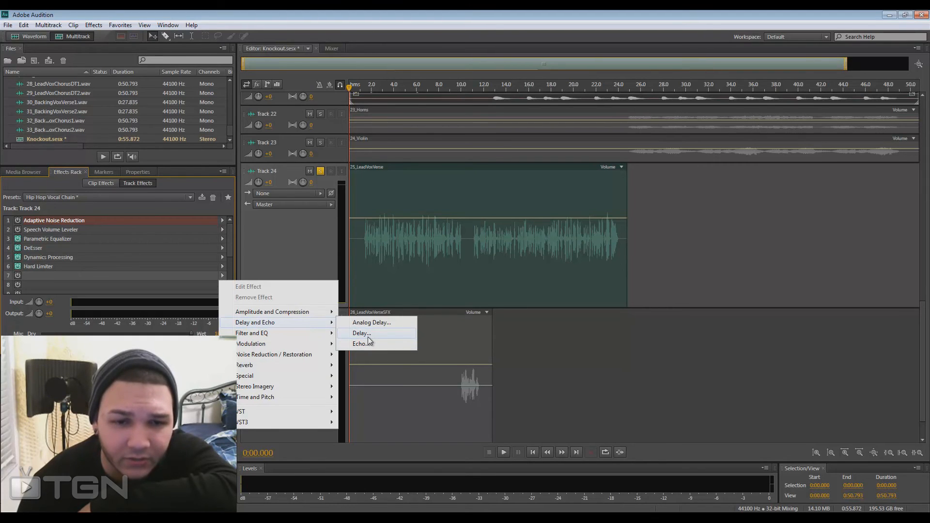
mouse_move(319, 370)
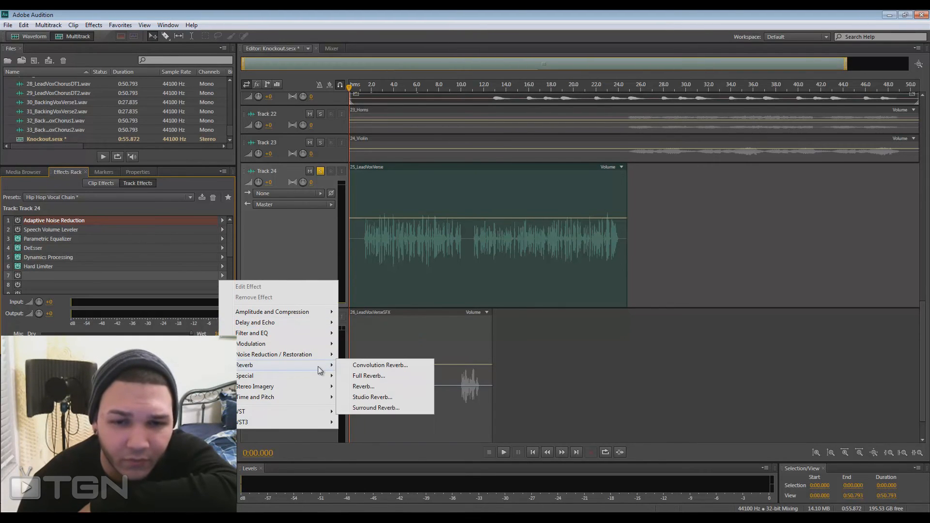
left_click(386, 397)
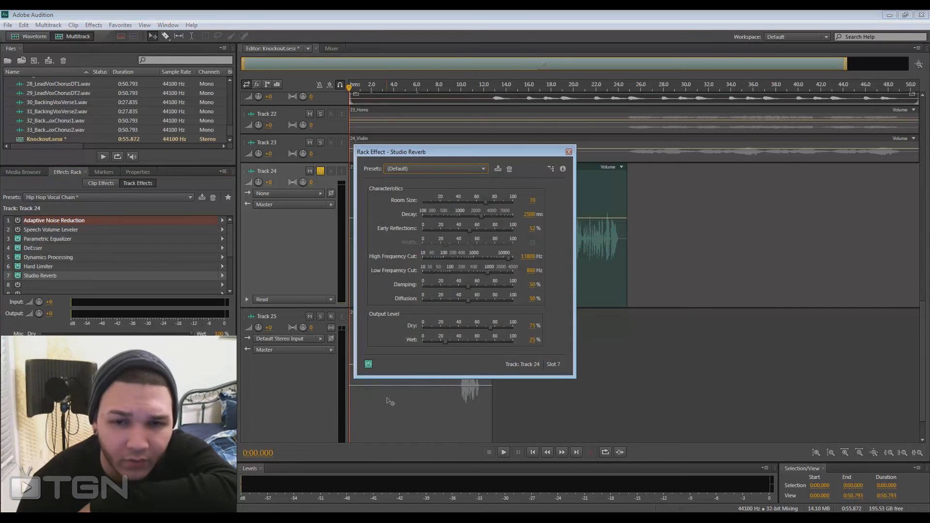
left_click(481, 169)
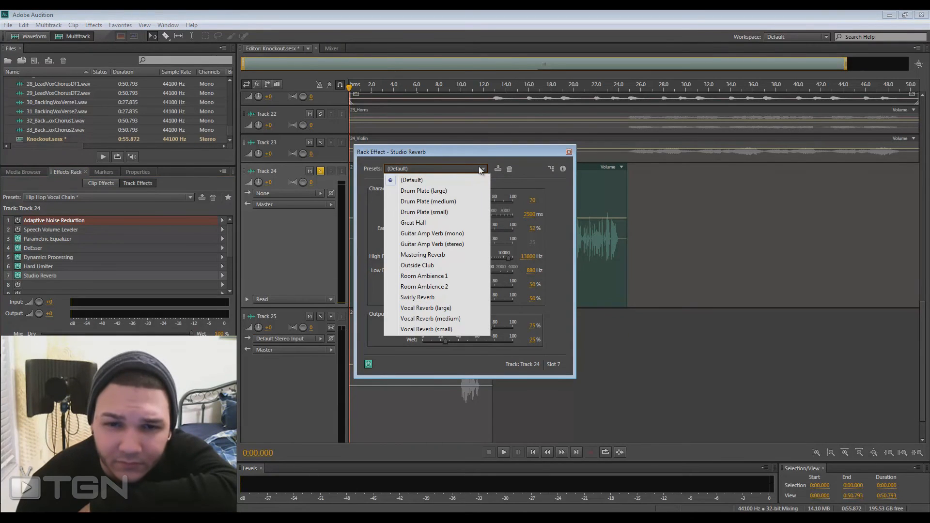
left_click(451, 330)
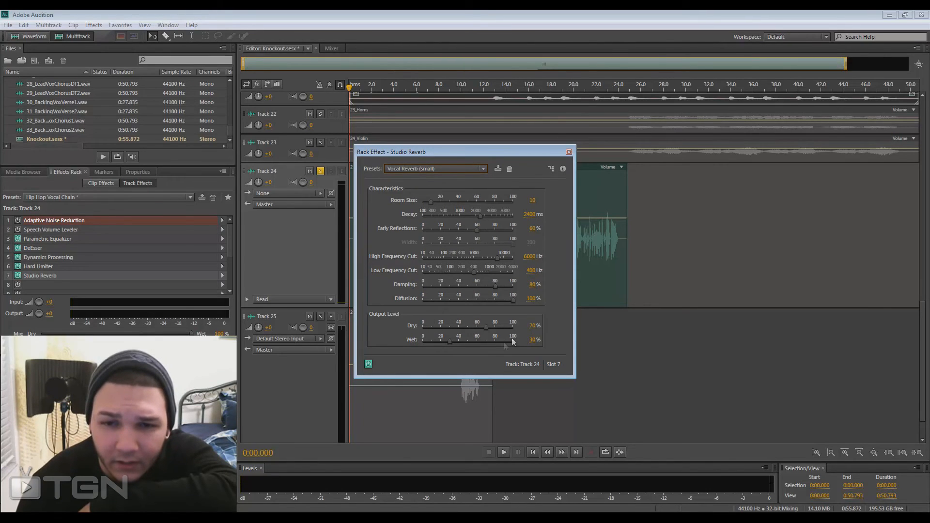
- Set the Studio Reverb's wet output level to 7.5% and its room size to 4, and close it
left_click(531, 328)
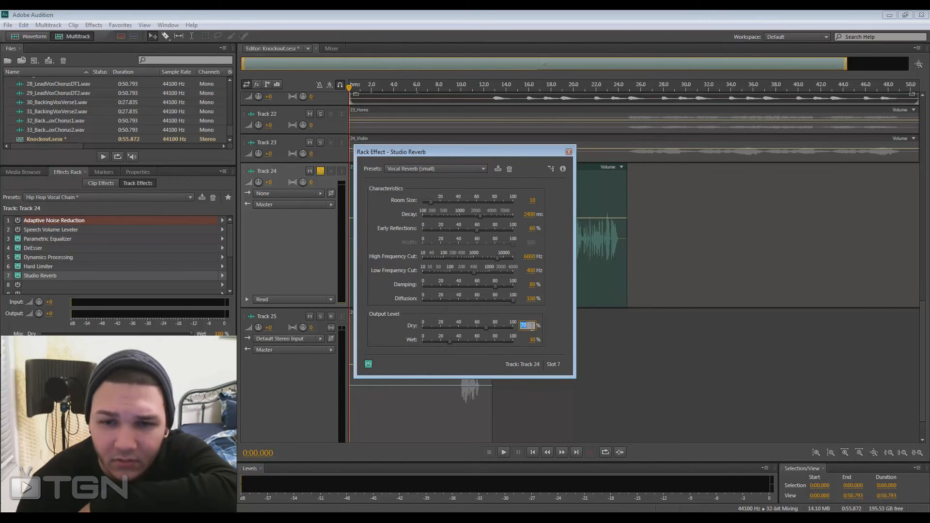
left_click(531, 340)
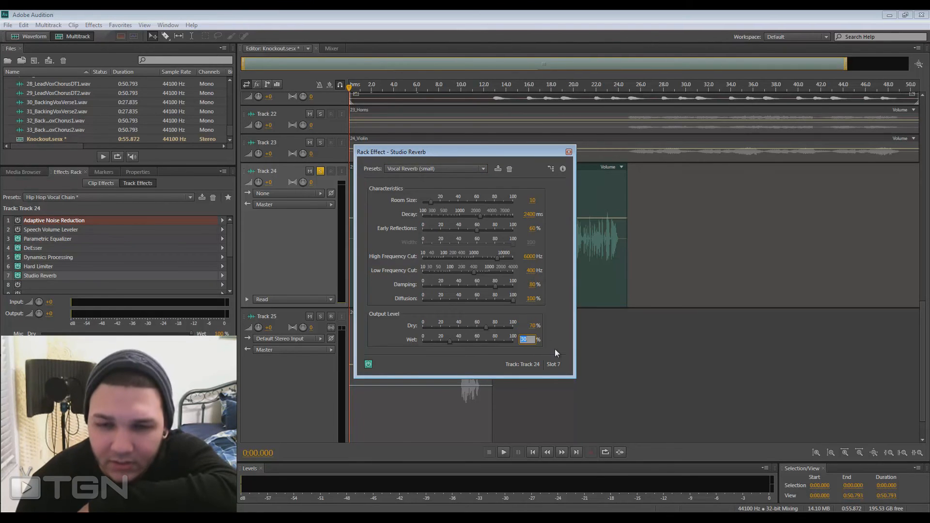
type("7.5")
key("Return")
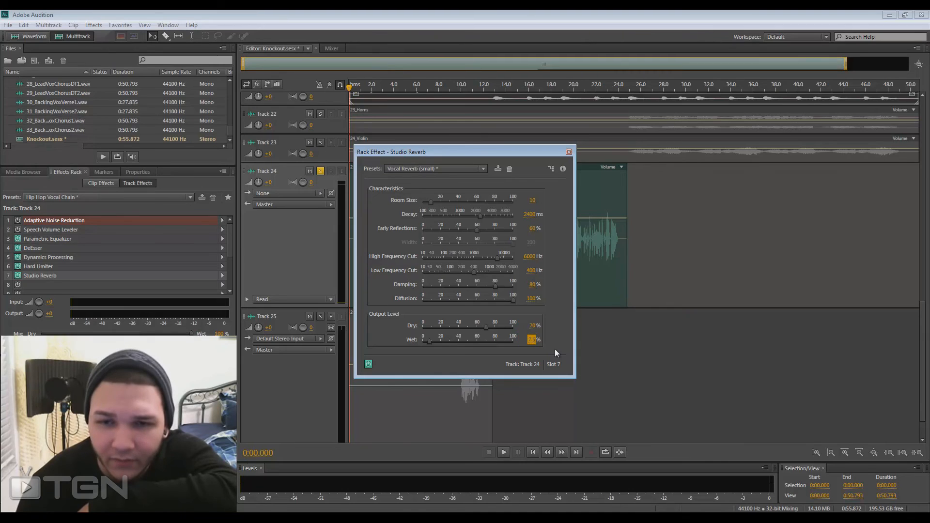
left_click(531, 200)
type("5")
key("Return")
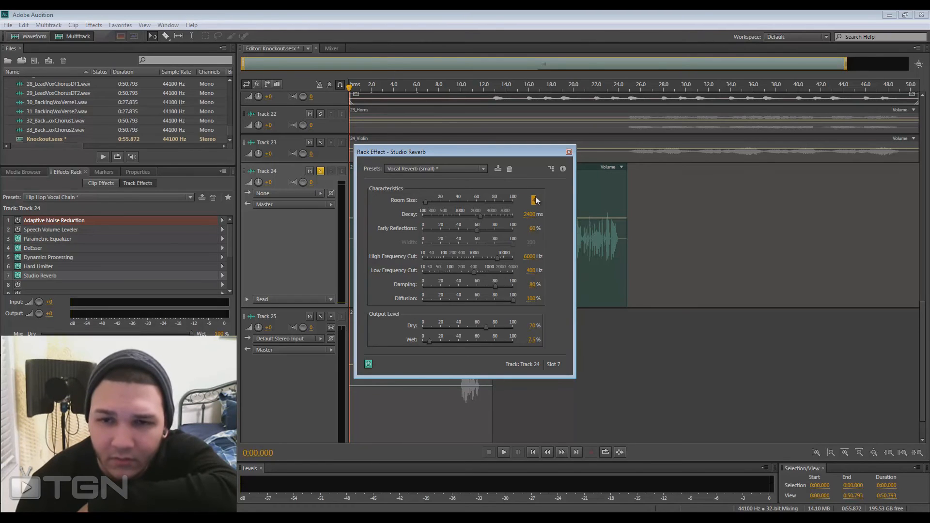
left_click(569, 151)
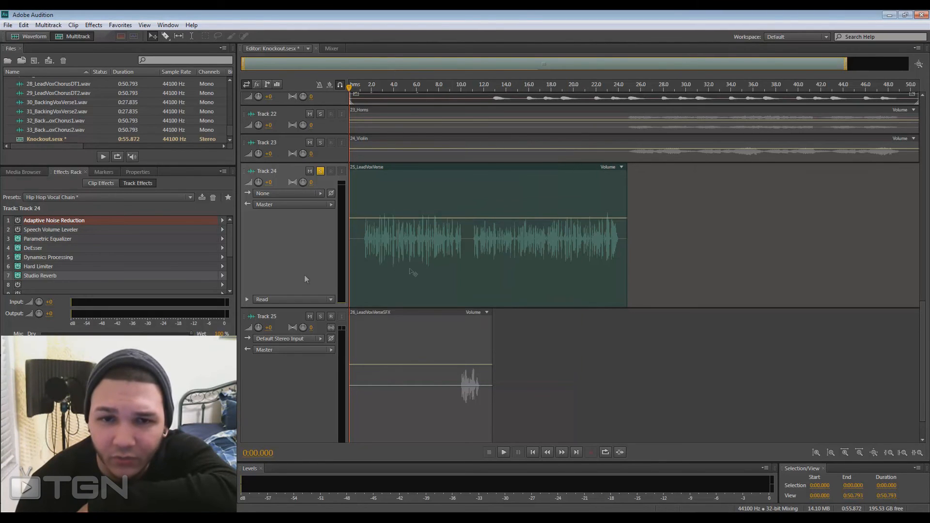
- Reopen Track 24's Studio Reverb to check its room size and wet level, close it, and return the playhead to the beginning
left_click(221, 277)
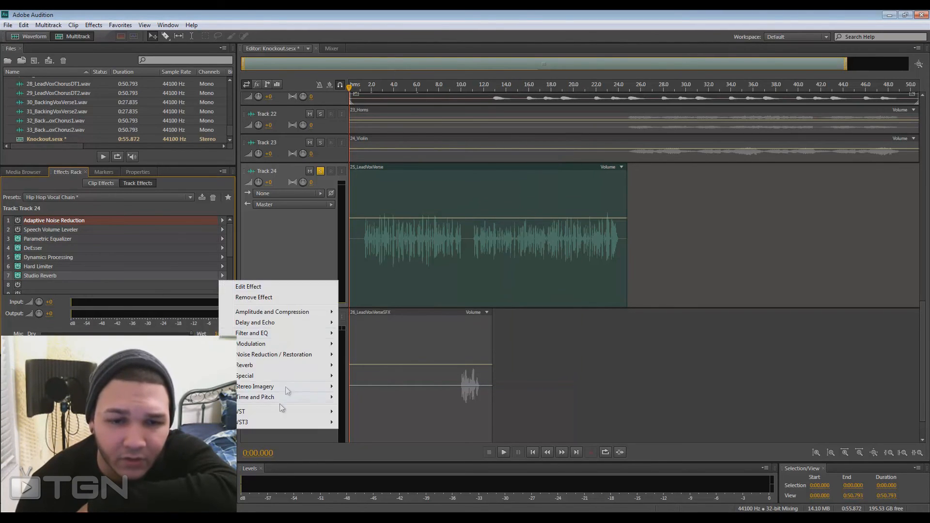
double_click(181, 274)
left_click(533, 203)
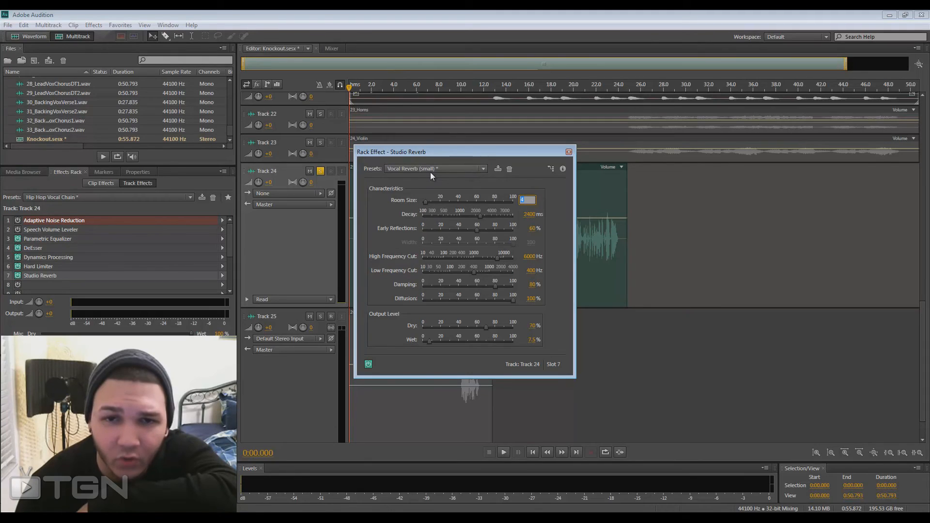
left_click(533, 200)
double_click(522, 200)
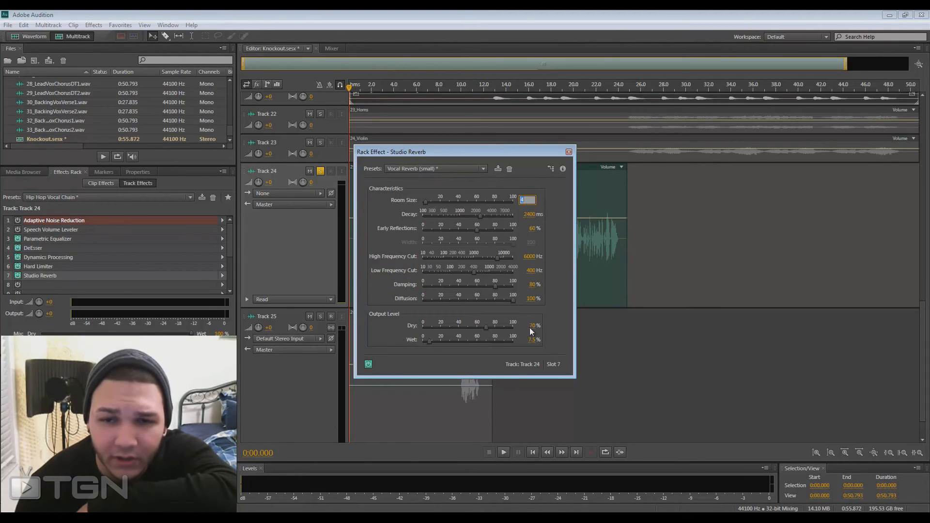
left_click(531, 342)
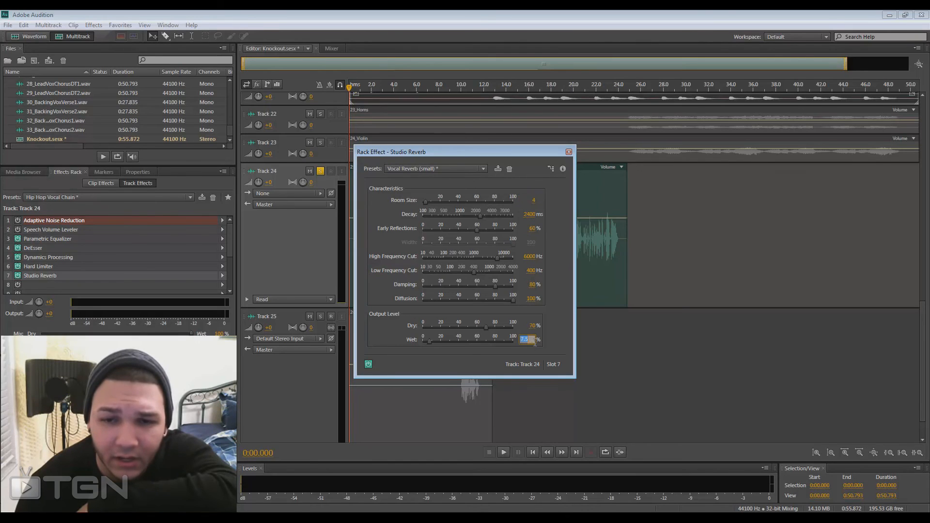
key("Return")
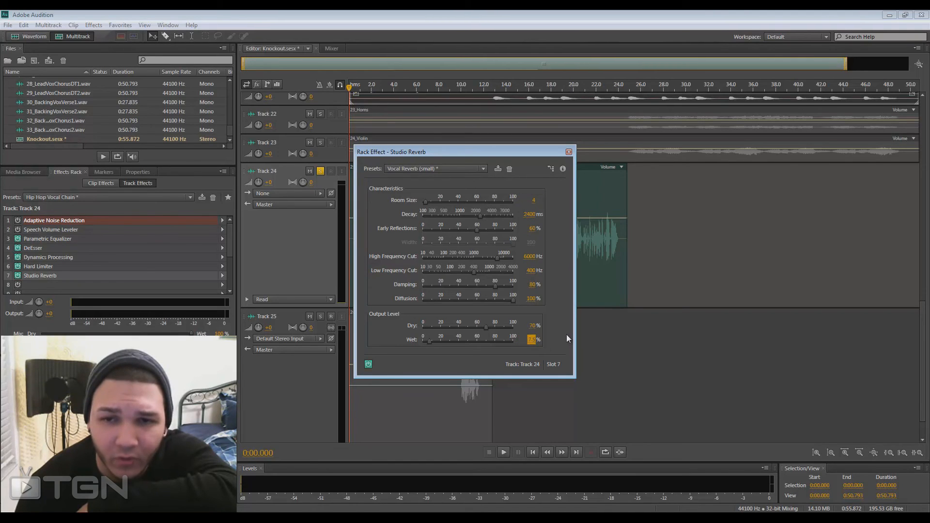
left_click(568, 152)
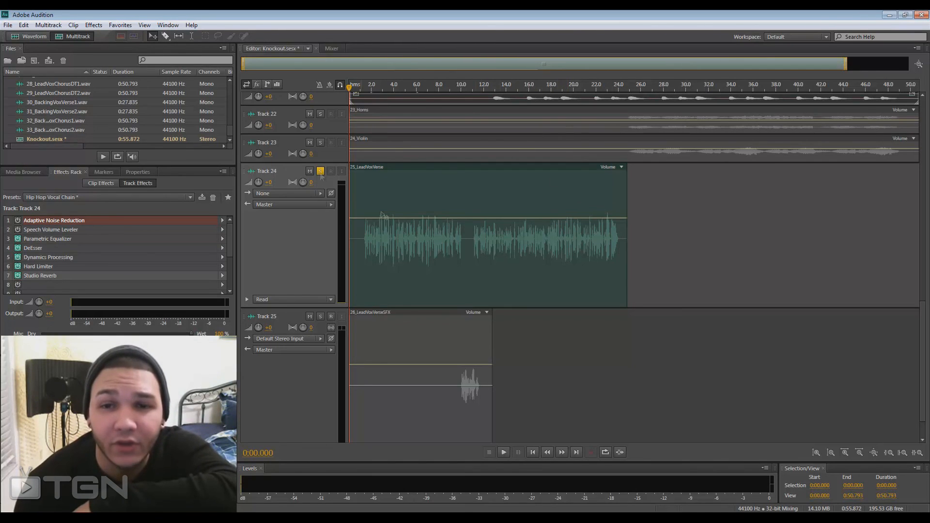
left_click(532, 454)
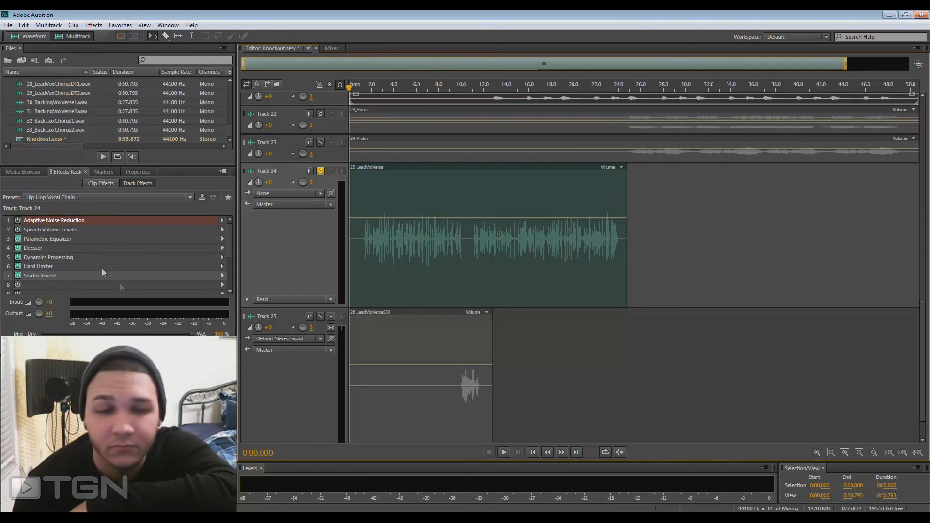